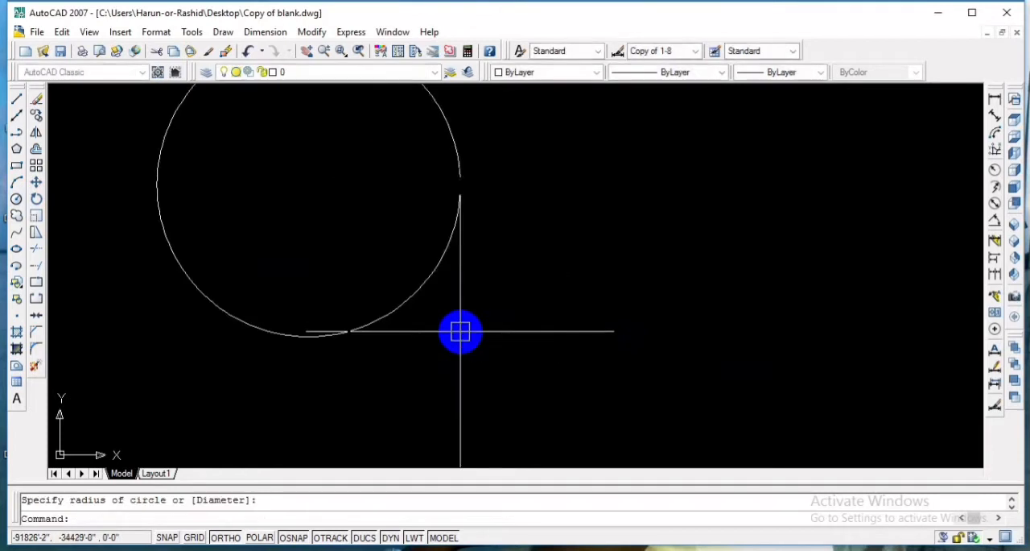
- Draw a horizontal line inward from the circle's upper-left edge, with a vertical segment from its end up to the circle's top
middle_drag(355, 212, 418, 301)
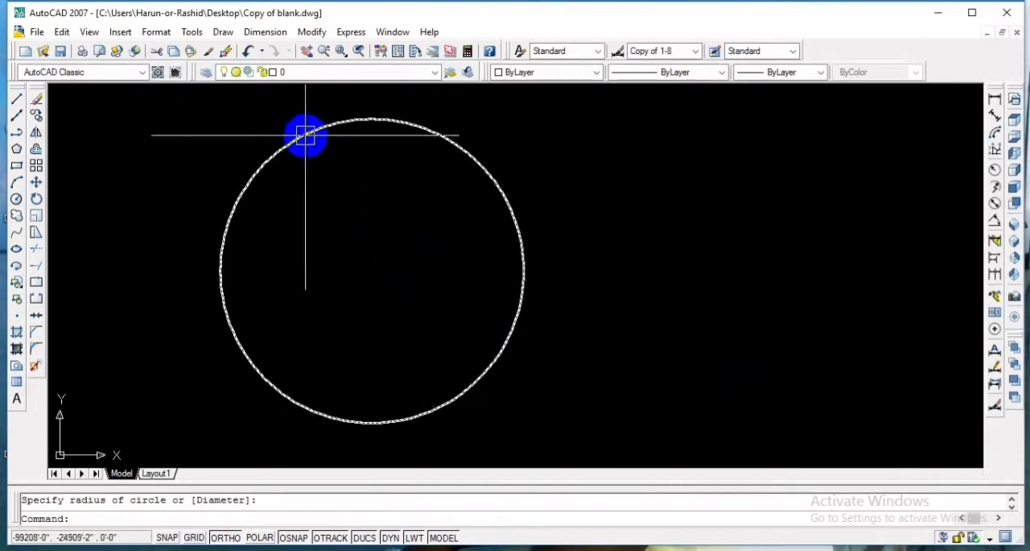
text(l)
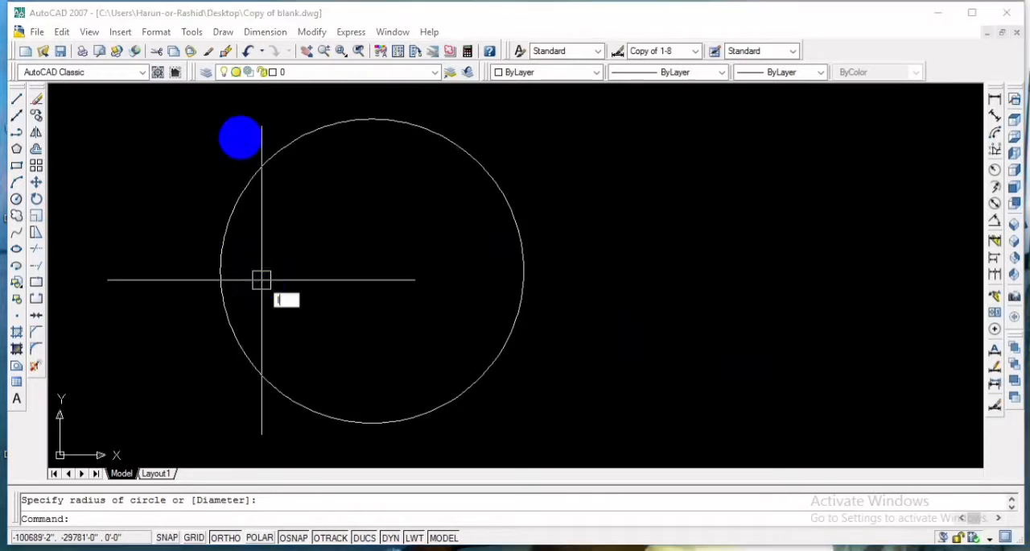
key(Return)
click(233, 210)
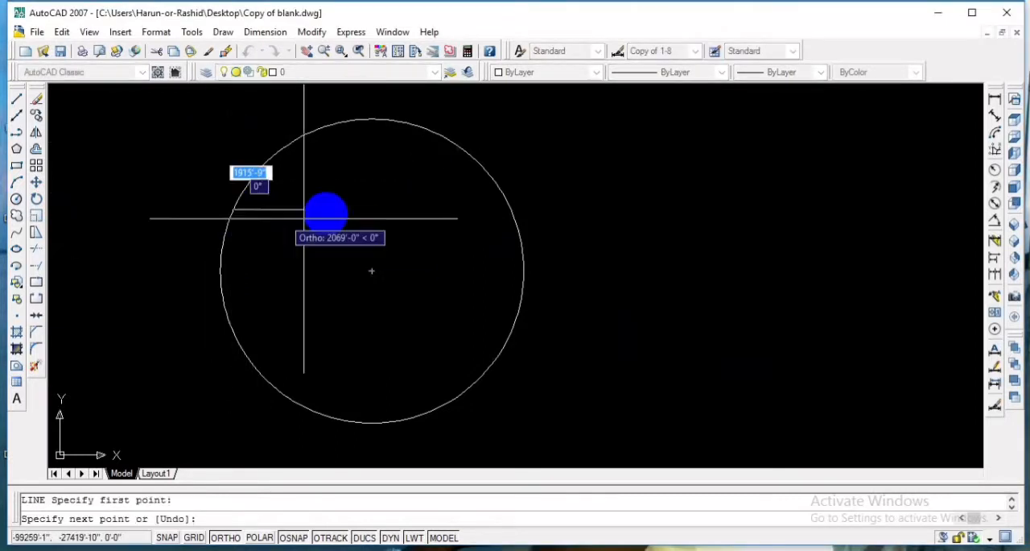
click(348, 210)
click(356, 126)
key(Return)
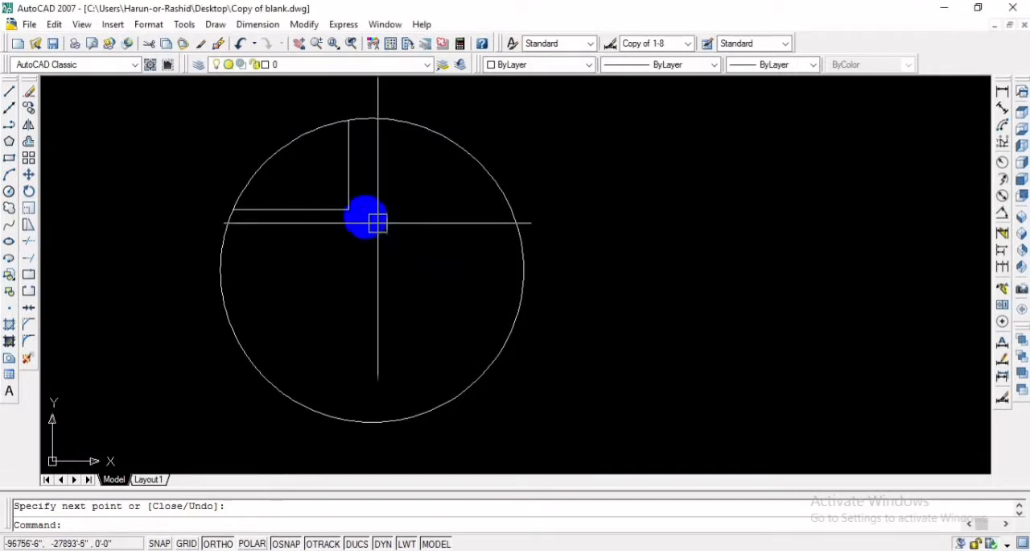
- Draw a line from the corner of the two segments across to the circle's right edge
text(l)
key(Return)
click(349, 210)
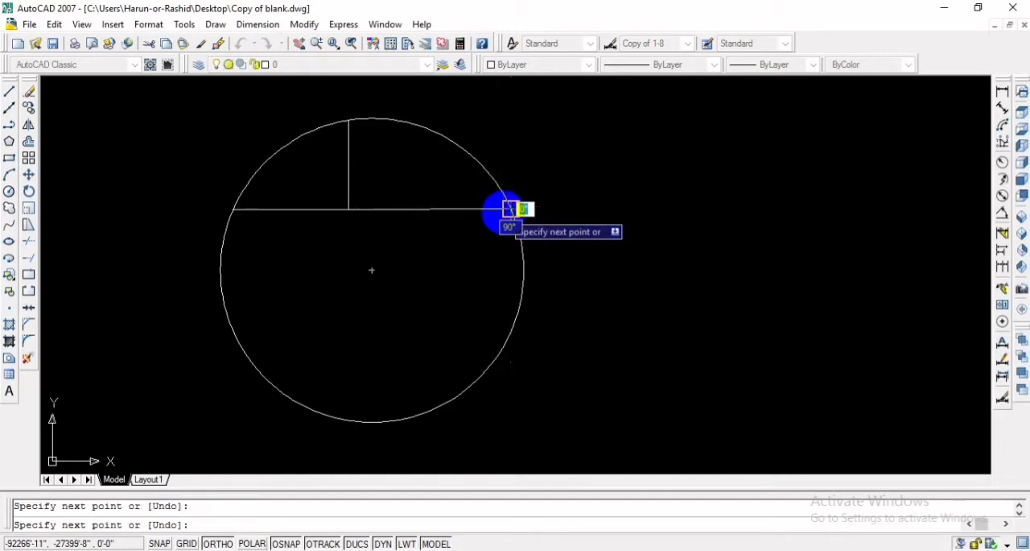
key(Escape)
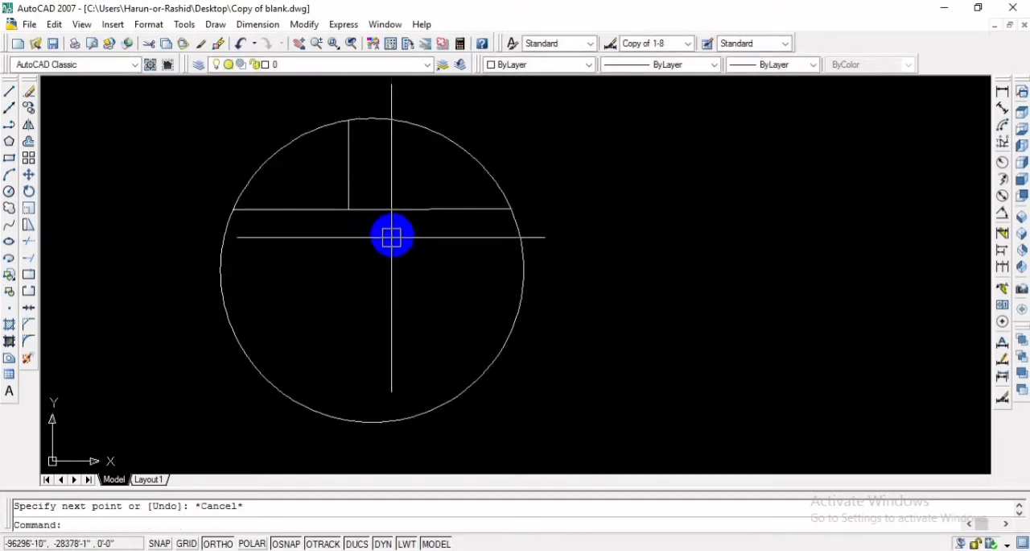
- Draw a three-sided rectangular outline below the horizontal line, with both of its vertical sides meeting that line
text(l)
key(Return)
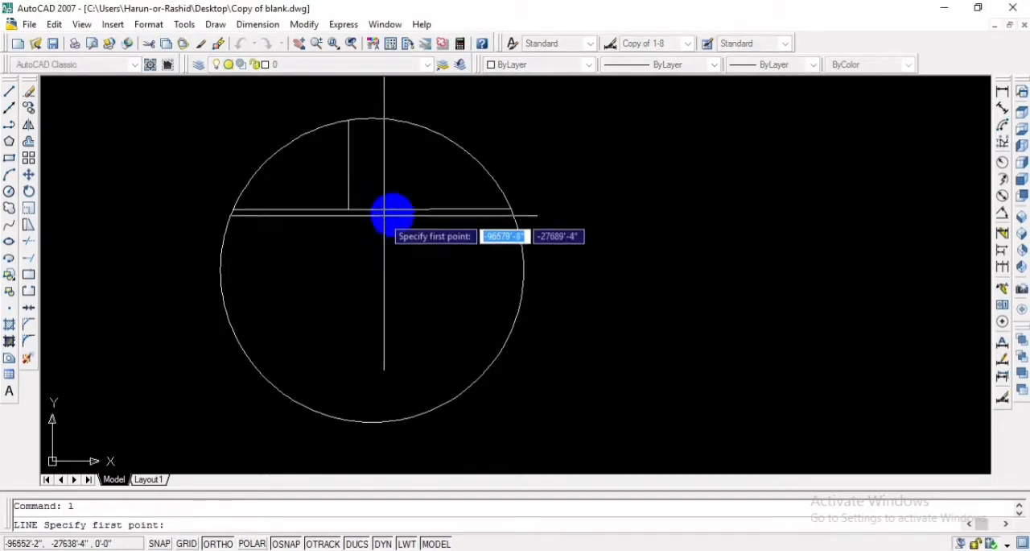
click(400, 209)
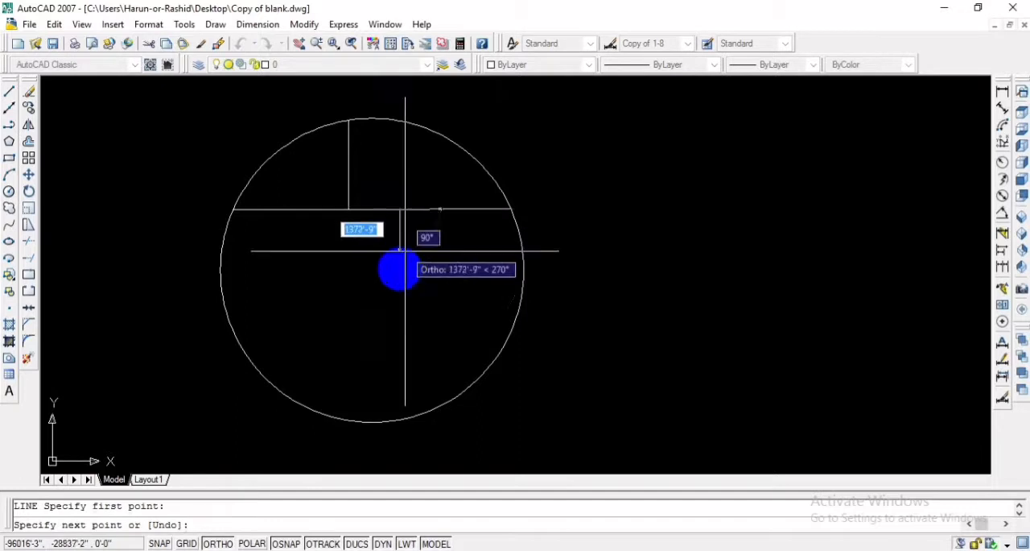
click(400, 349)
click(260, 348)
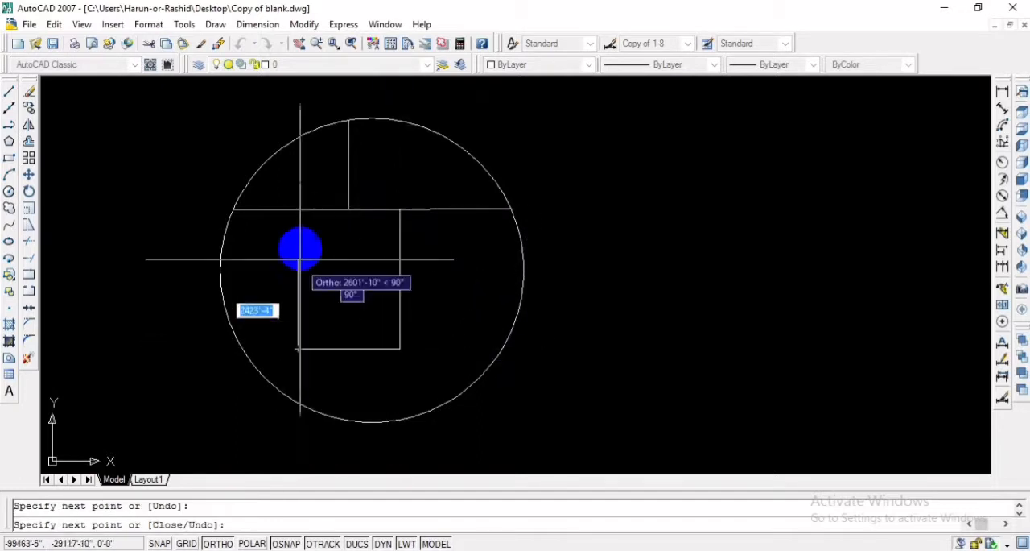
click(298, 209)
key(Escape)
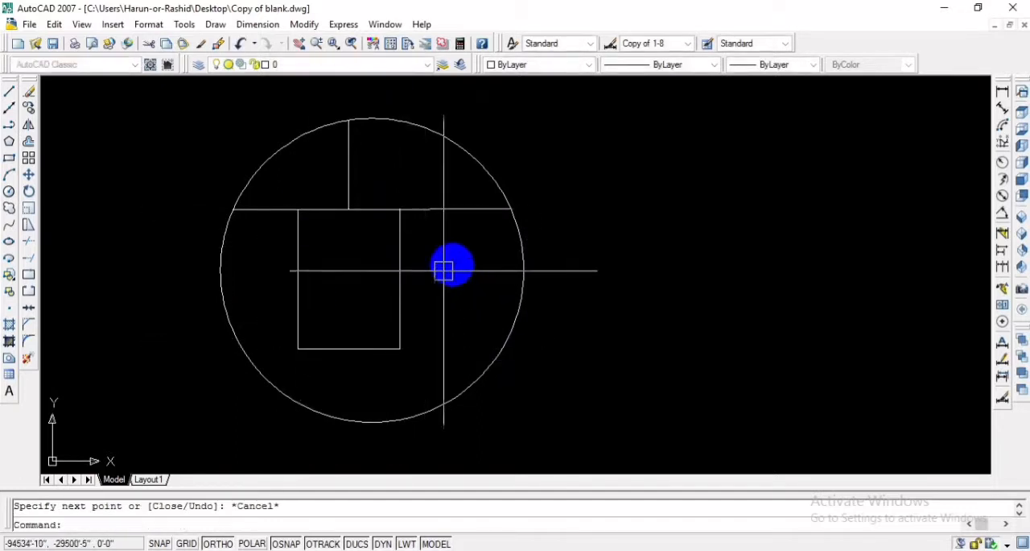
- Draw a vertical line from the horizontal line down to the circle's lower edge, just right of the rectangle
text(l)
key(Return)
click(428, 209)
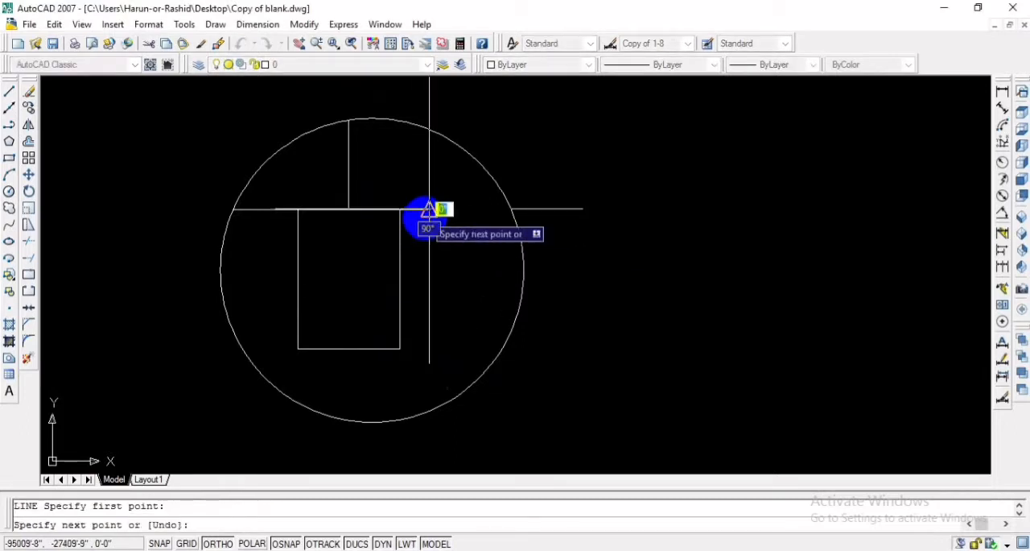
click(429, 409)
key(Escape)
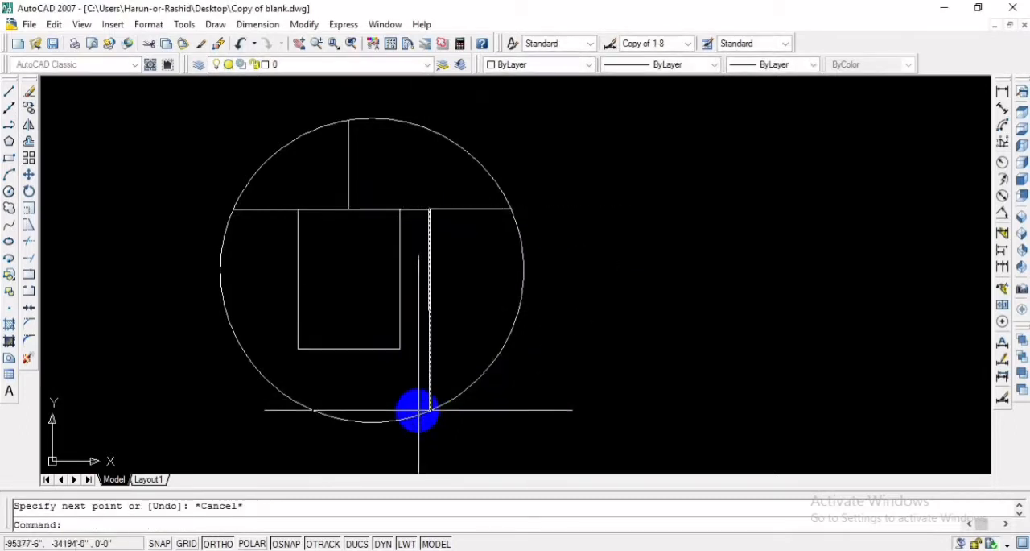
- Stretch the lower end of the rectangle's right side down to the circle's edge
click(400, 348)
click(400, 348)
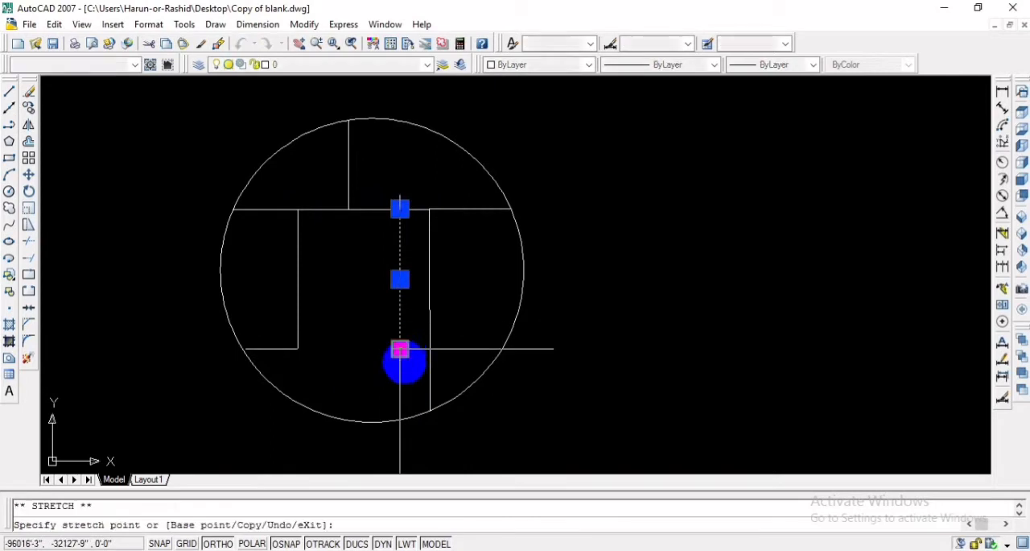
click(404, 418)
key(Escape)
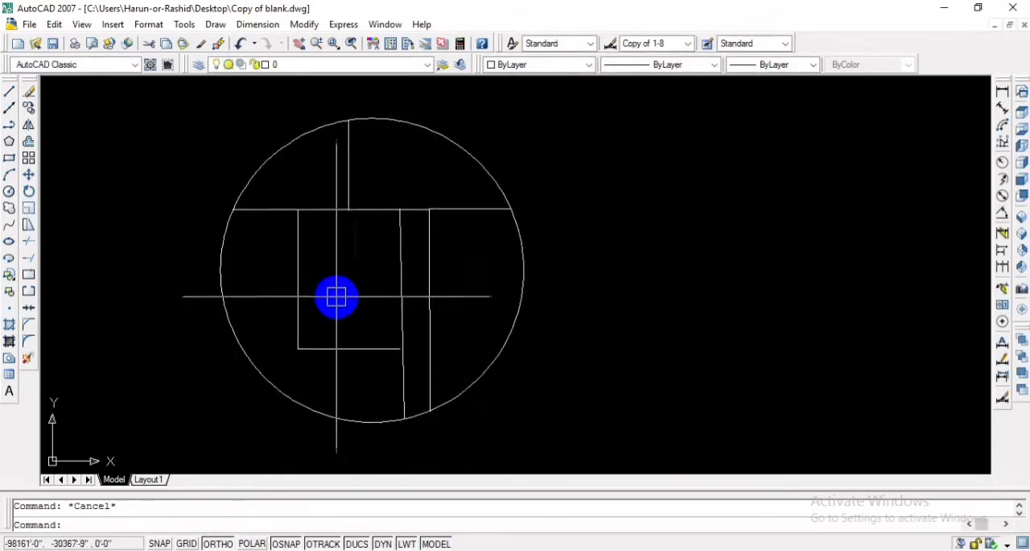
- Draw a slanted line from the rectangle's lower-left corner to the circle's edge, with Ortho off
text(l)
key(Return)
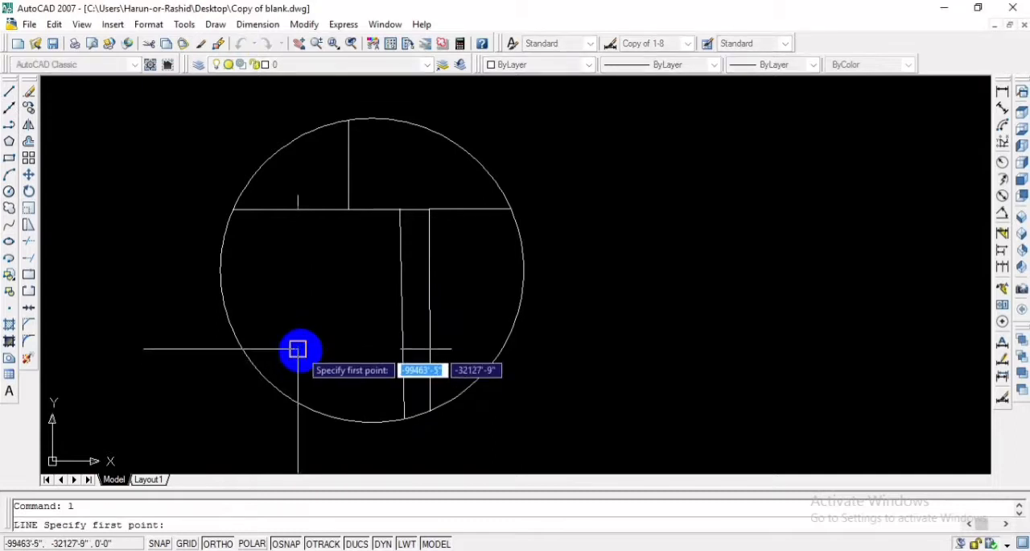
click(298, 349)
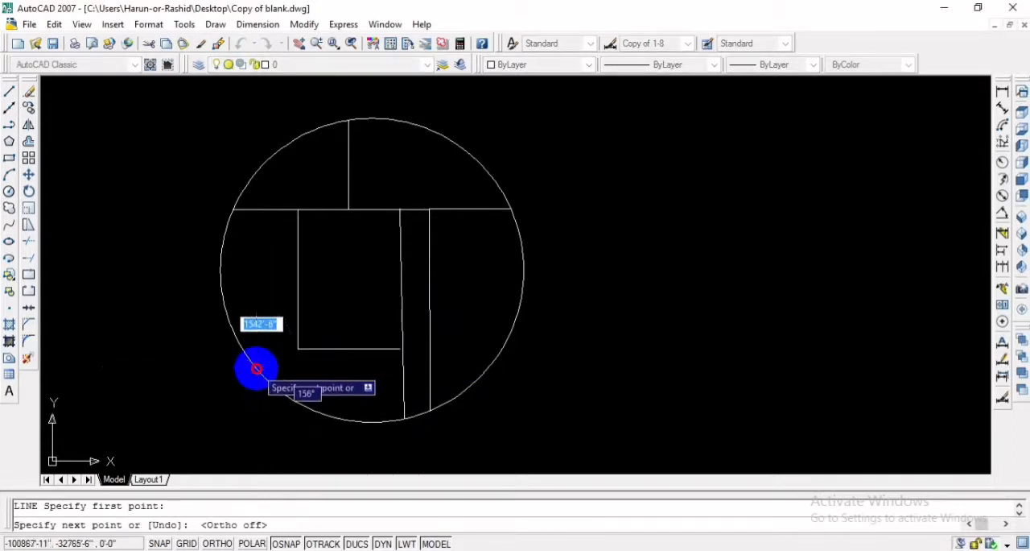
click(256, 367)
key(Escape)
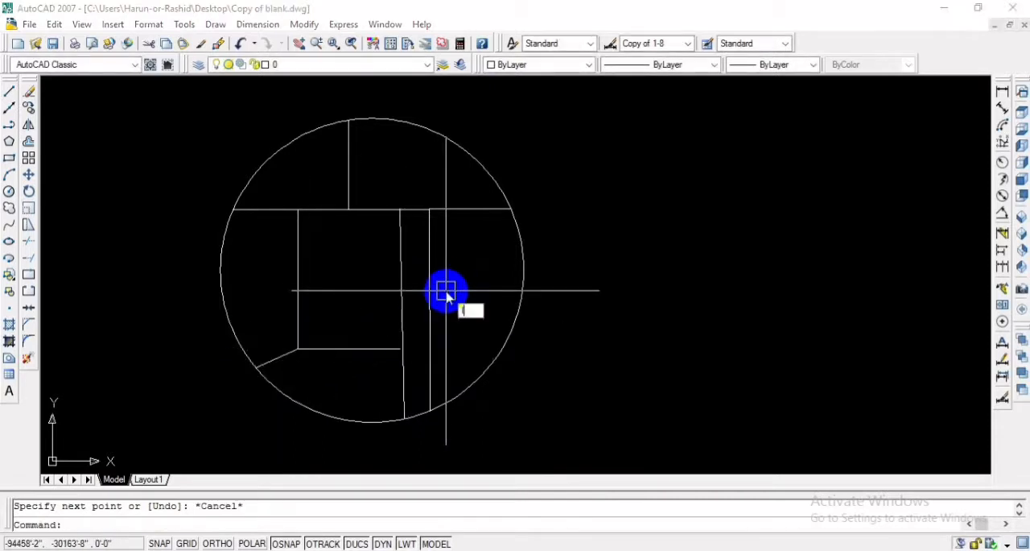
- Draw a line from the midpoint area of the long right-hand vertical line to the circle's right edge
text(l)
key(Return)
click(429, 301)
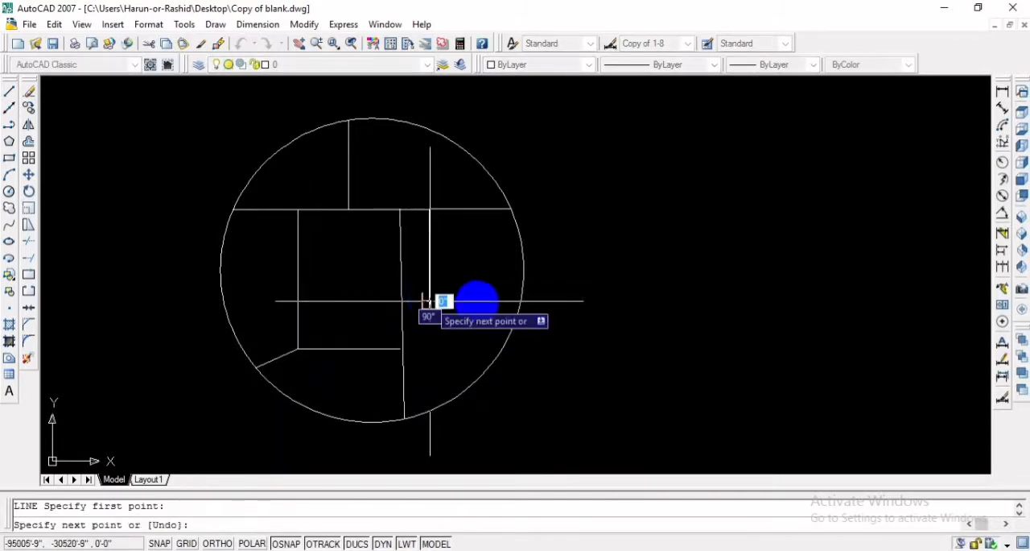
click(517, 305)
key(Escape)
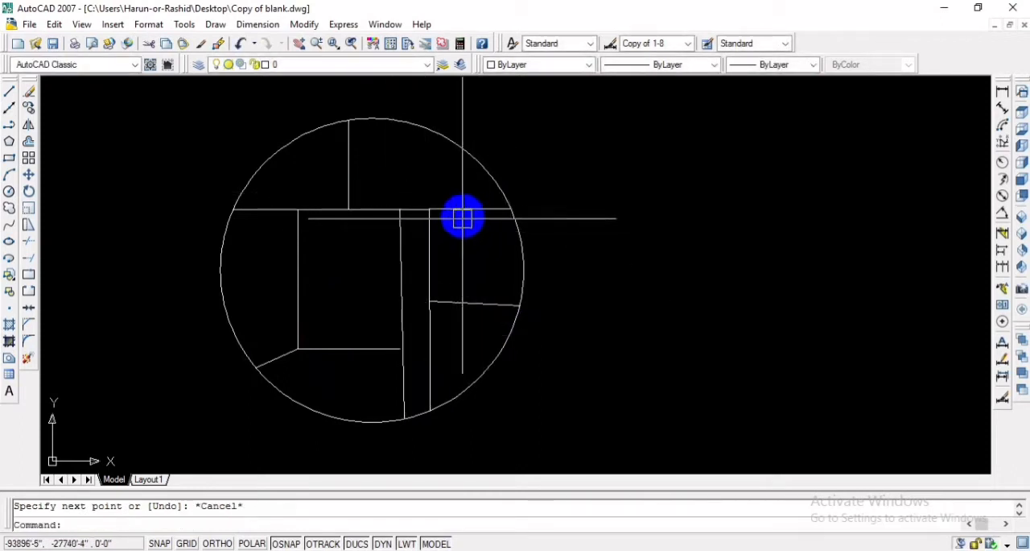
- Draw a nearly horizontal line from the right-hand vertical line to the circle, slightly below the main horizontal line
text(l)
key(Return)
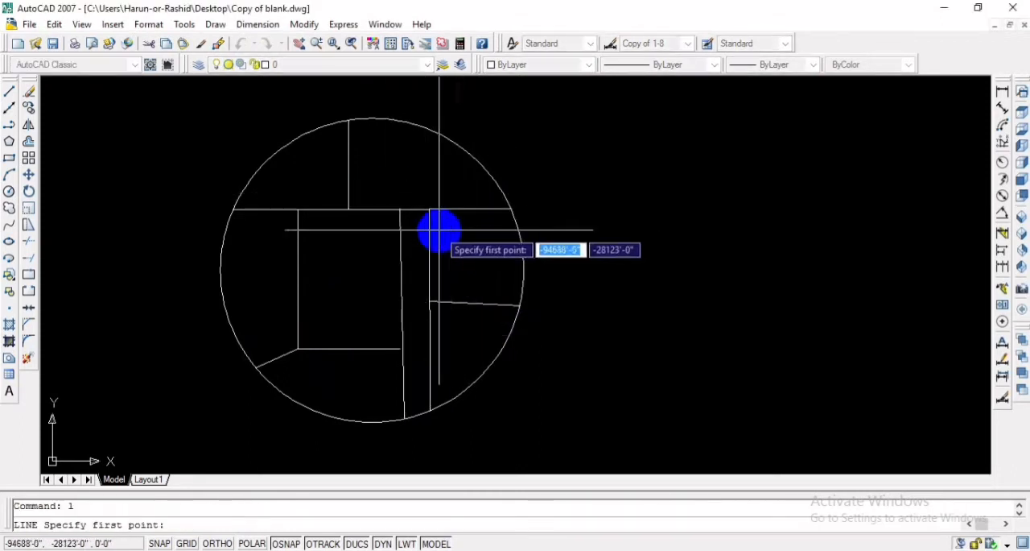
click(430, 234)
click(520, 233)
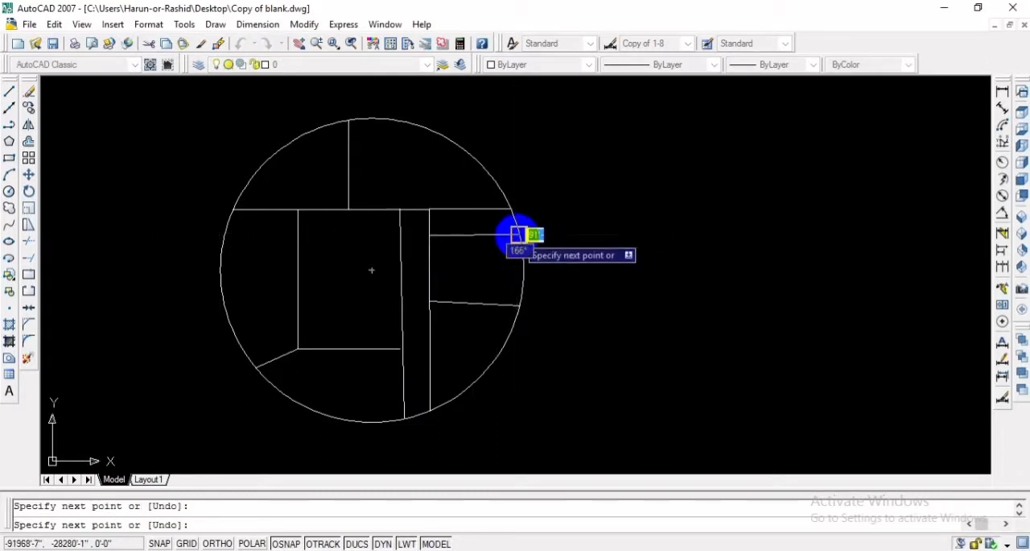
key(Escape)
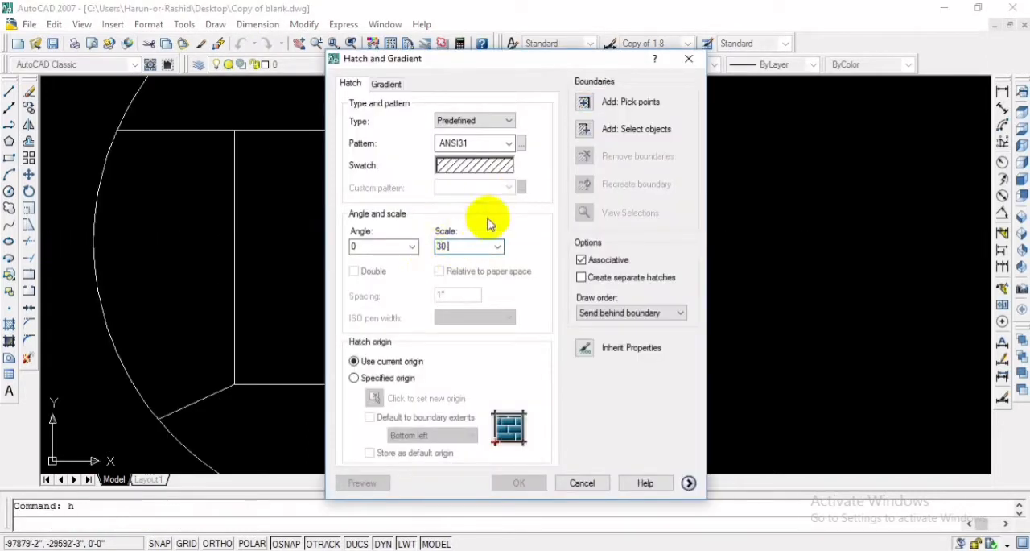
- Hatch the central region of the circle with the predefined ANSI31 pattern at scale 30
click(586, 102)
click(343, 236)
key(Return)
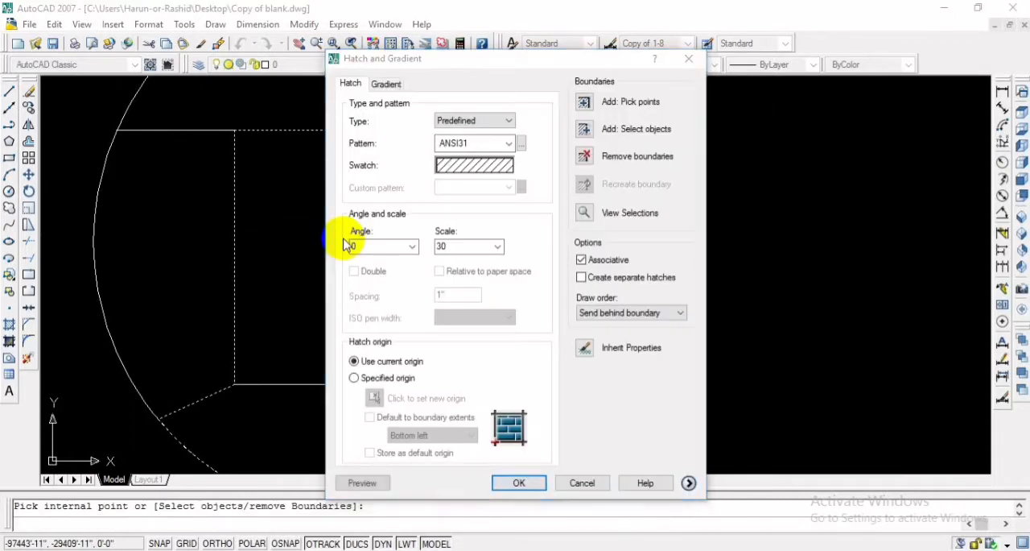
key(Return)
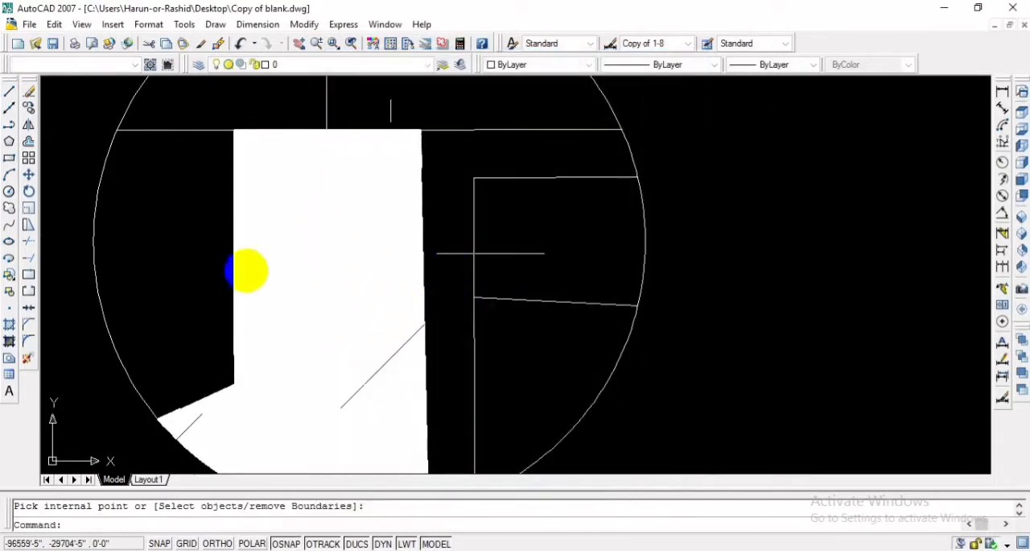
scroll(651, 180, down, 2)
click(685, 155)
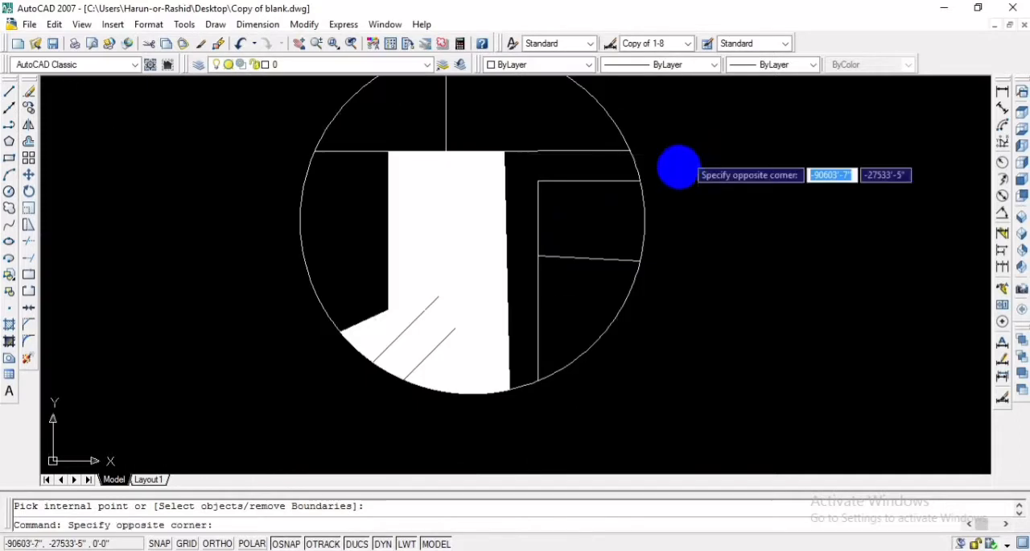
click(720, 274)
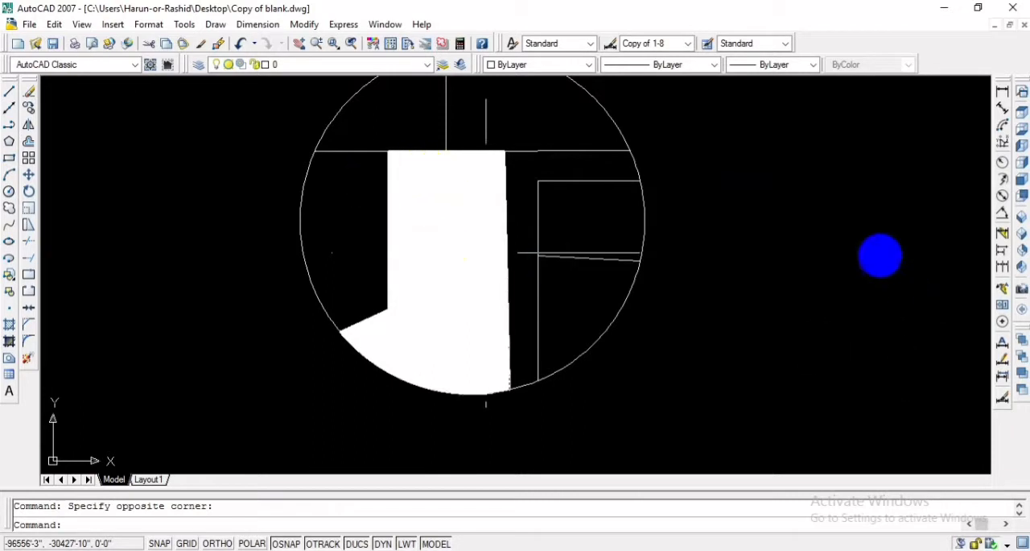
click(876, 249)
click(780, 345)
- Try scales of 100 and 500 for the central region's hatch
click(454, 277)
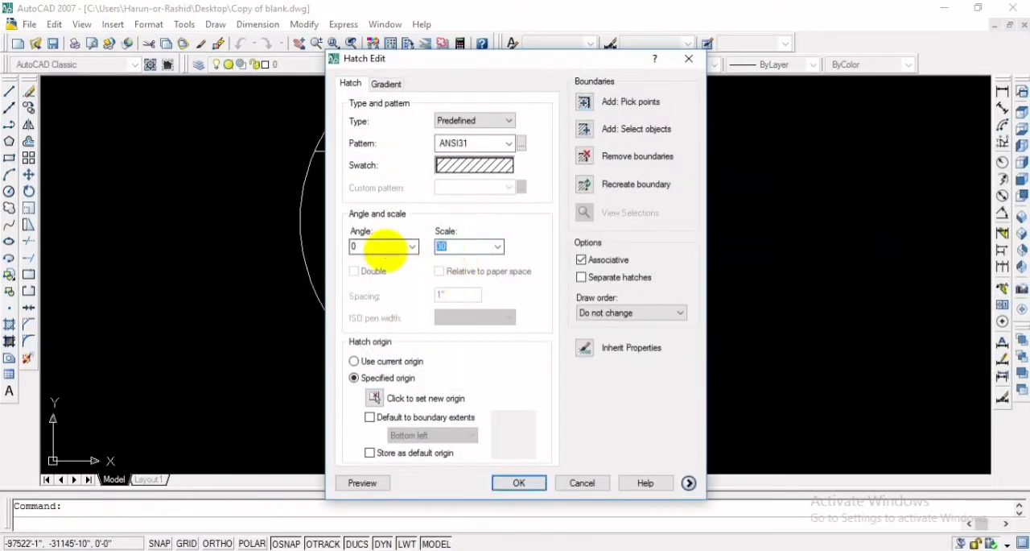
click(520, 483)
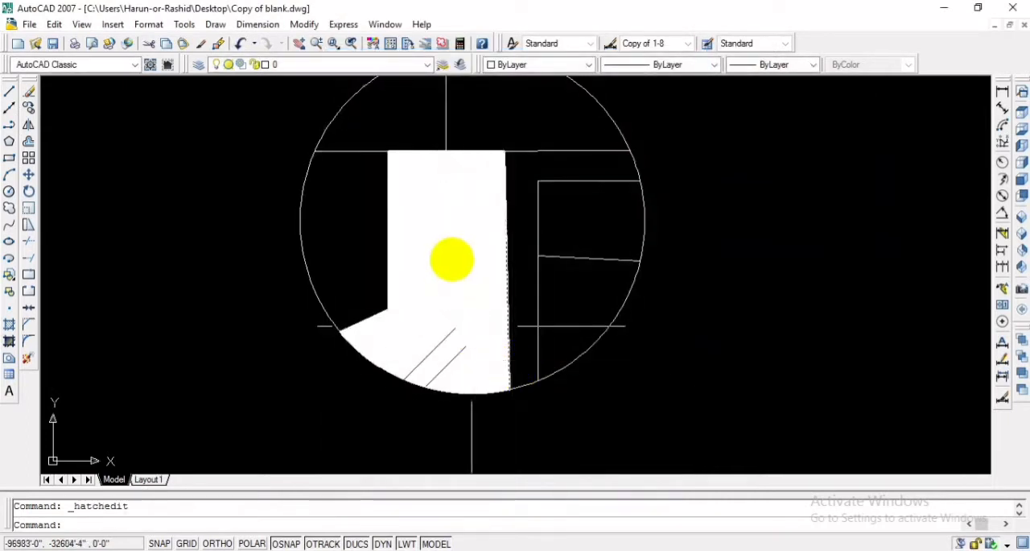
scroll(452, 258, down, 1)
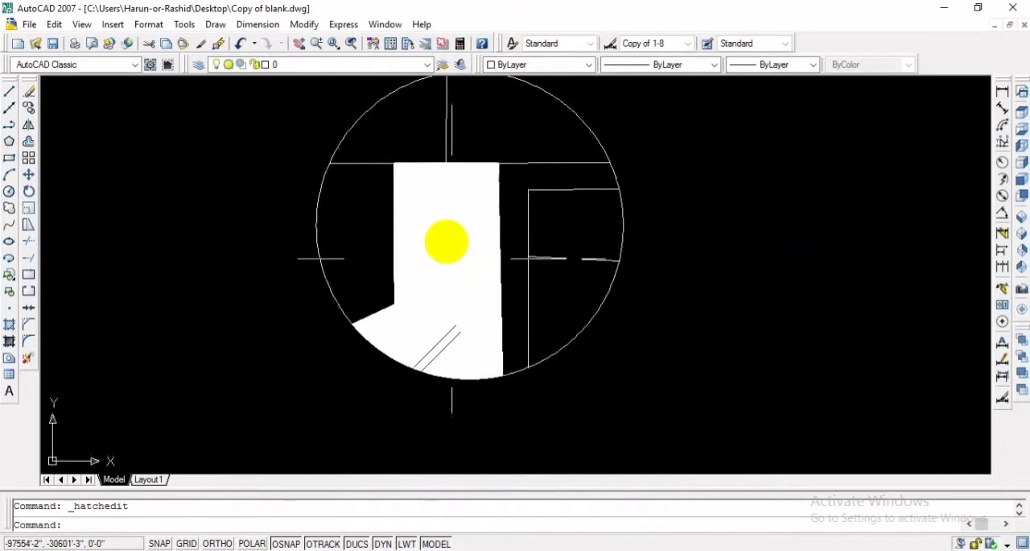
double_click(466, 324)
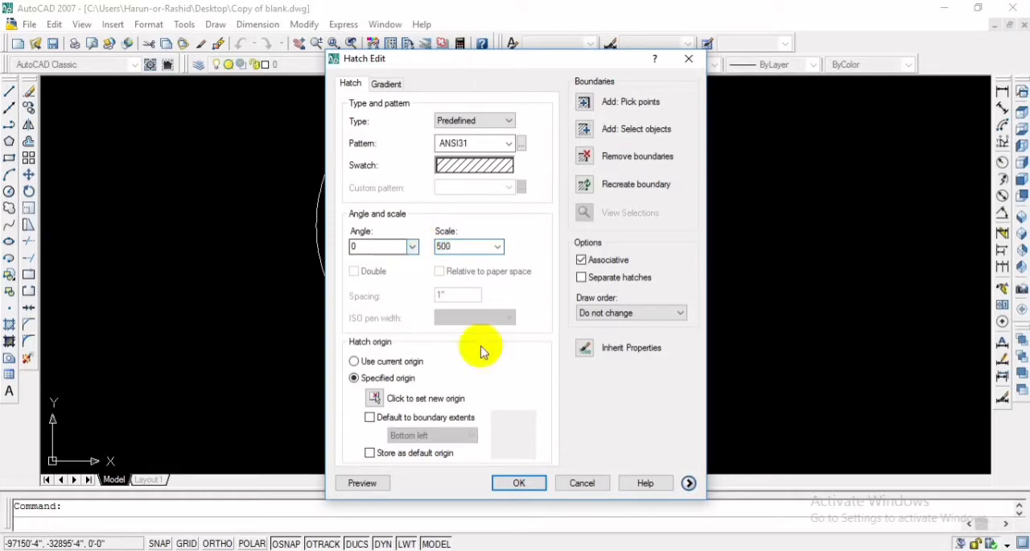
click(520, 483)
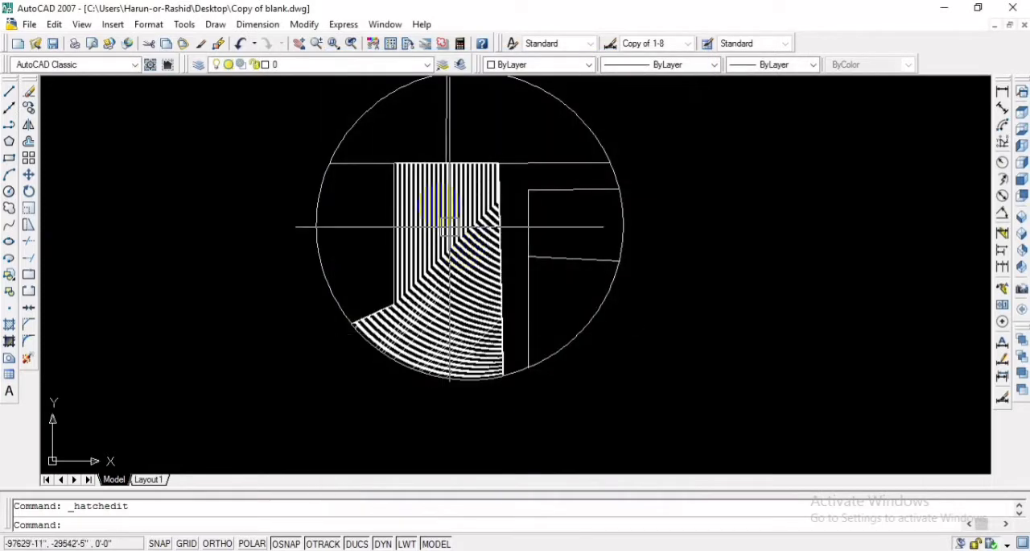
- Set the scale of the central region's hatch to 2000
double_click(449, 267)
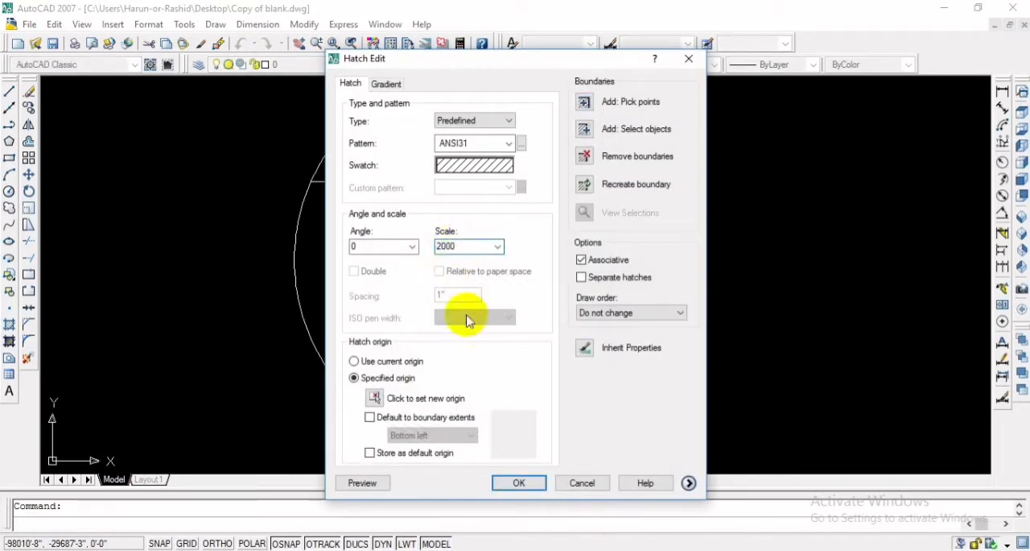
click(518, 483)
scroll(483, 299, down, 2)
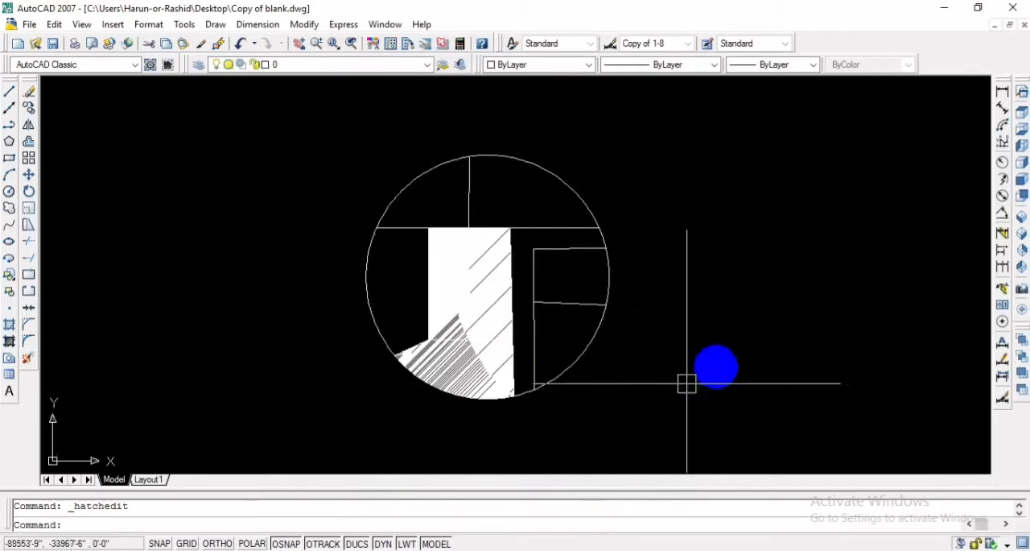
key(Escape)
scroll(515, 266, up, 4)
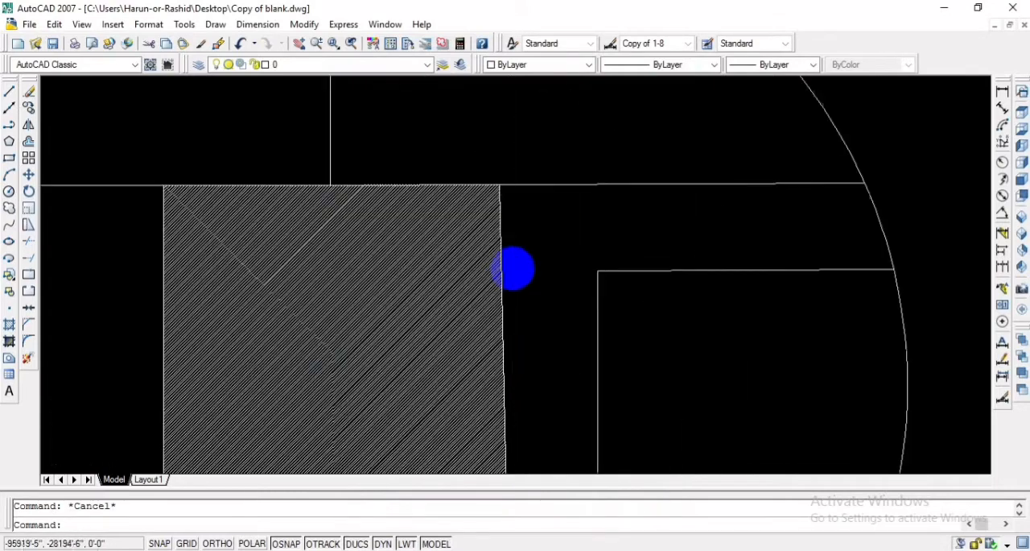
scroll(505, 286, down, 3)
mouse_move(507, 298)
middle_down()
mouse_move(449, 311)
mouse_move(357, 278)
middle_up()
scroll(357, 277, up, 2)
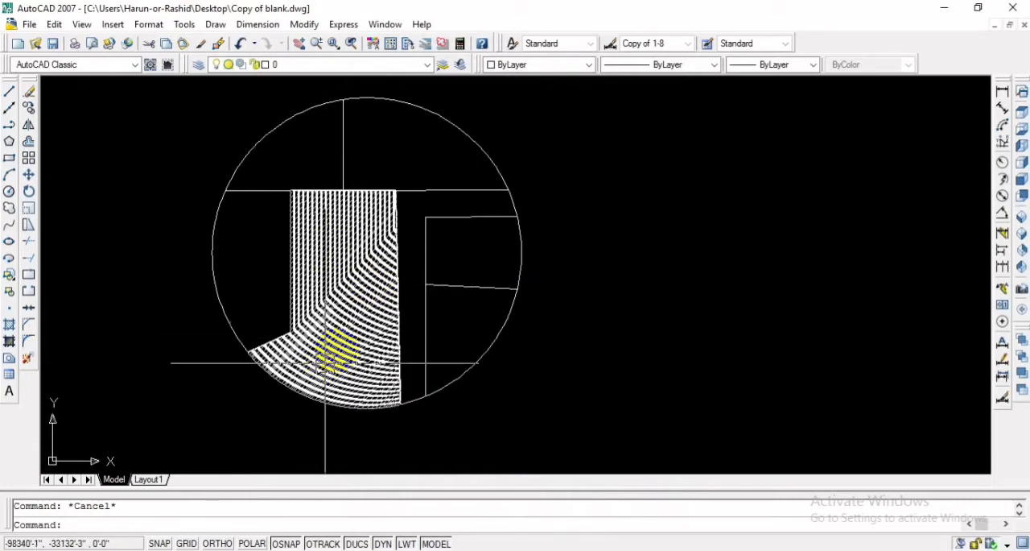
- Open the central region's hatch for editing, close it without changes, and delete the hatch
scroll(315, 349, up, 3)
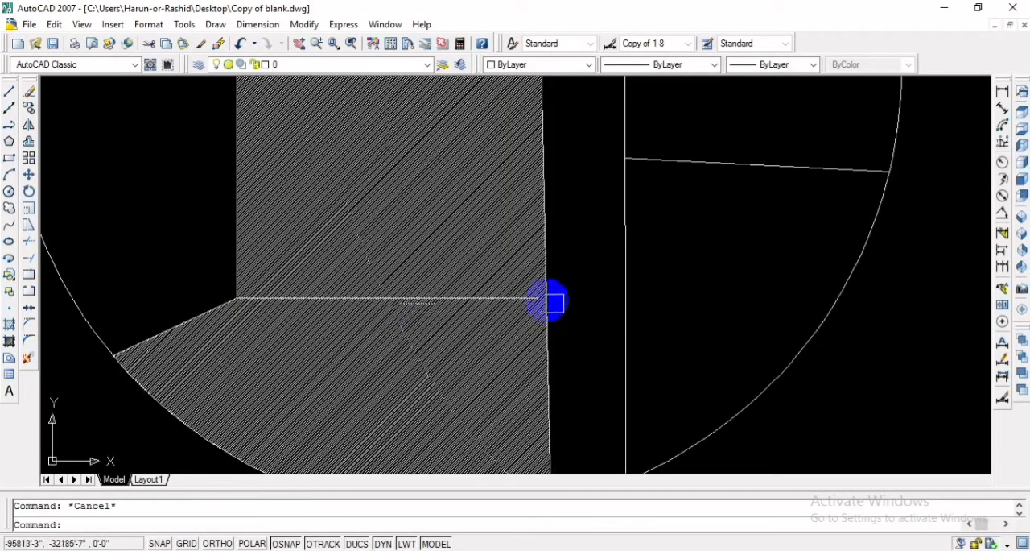
double_click(477, 302)
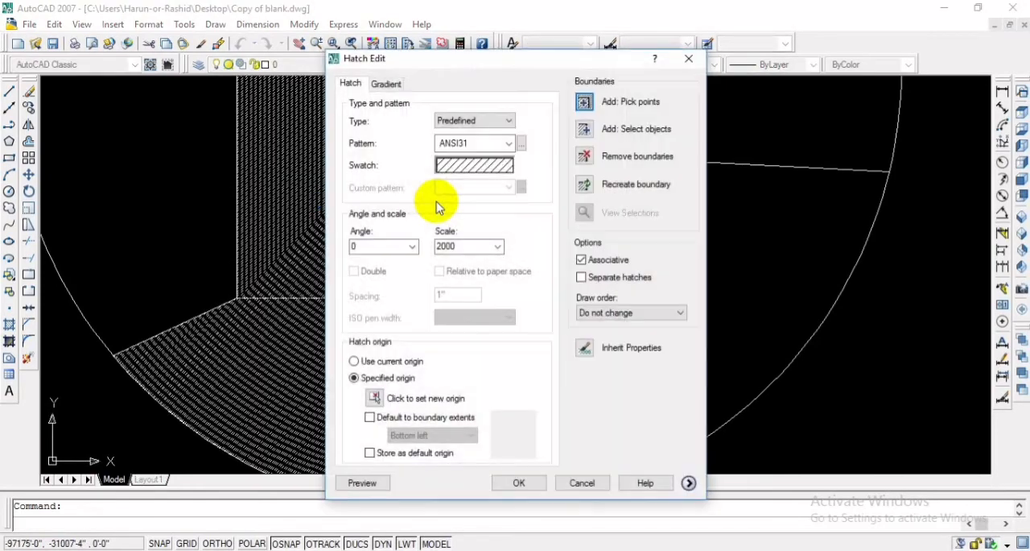
click(688, 60)
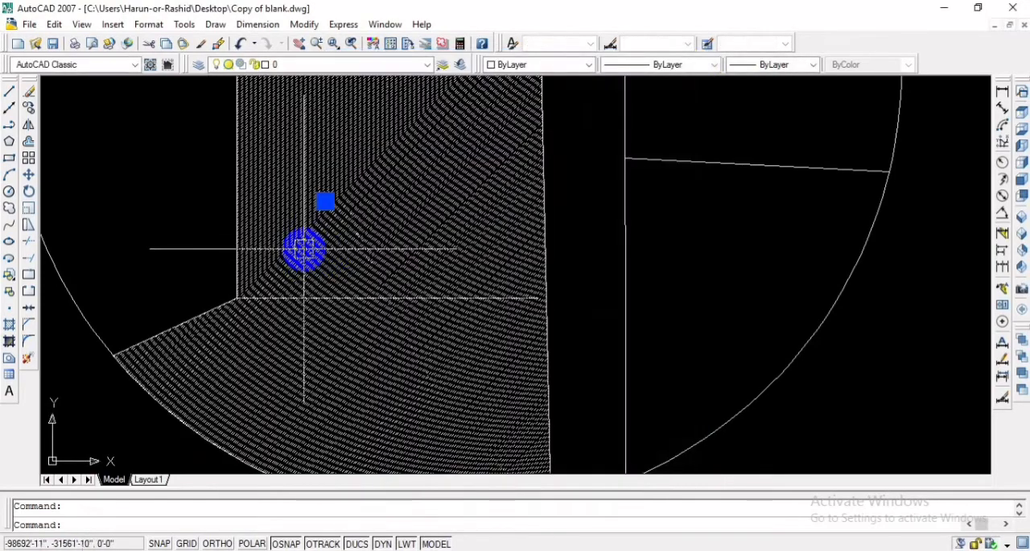
key(Delete)
- Stretch the right end of the central region's lower horizontal line to meet the near-vertical line beside it
click(536, 299)
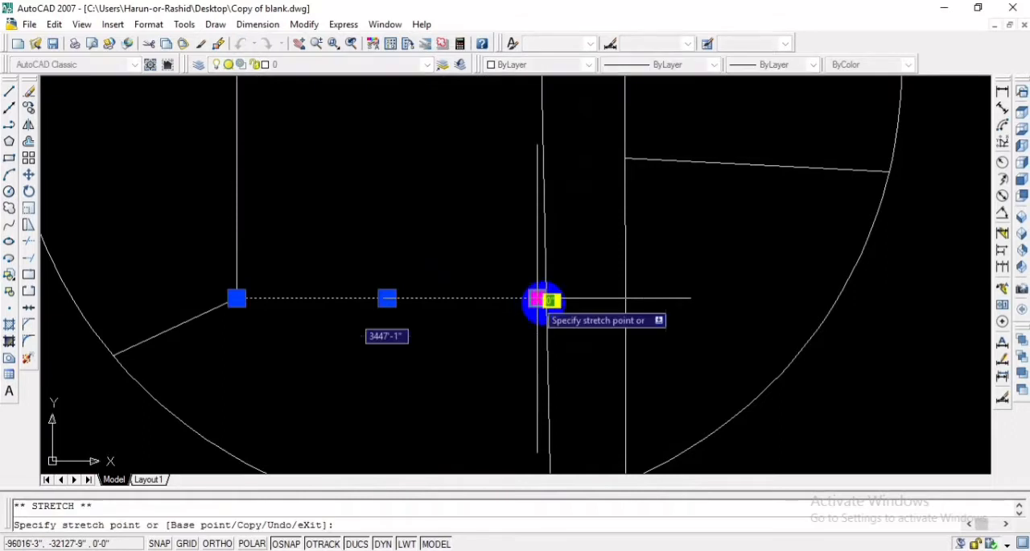
click(545, 299)
scroll(603, 303, down, 2)
key(Escape)
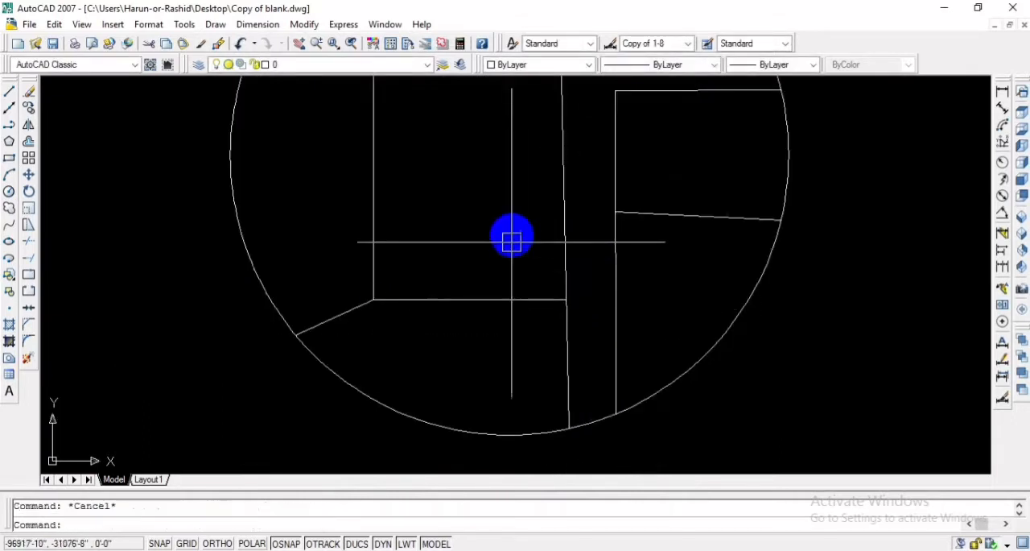
- Place multiline text reading "proposed land" inside the central region of the circle
scroll(439, 417, up, 3)
scroll(429, 326, down, 5)
scroll(428, 325, down, 3)
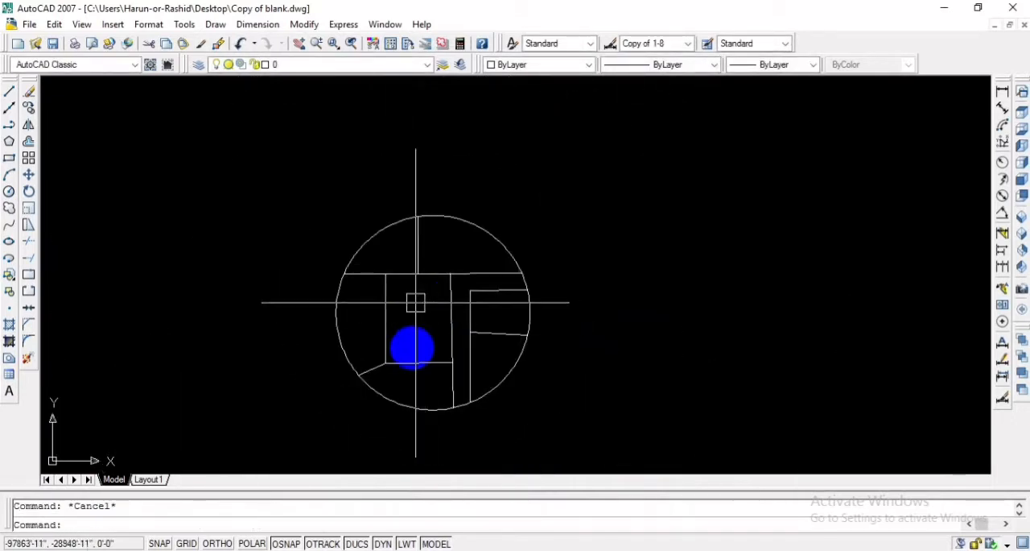
scroll(415, 314, up, 4)
mouse_move(427, 326)
middle_down()
mouse_move(389, 329)
mouse_move(320, 265)
middle_up()
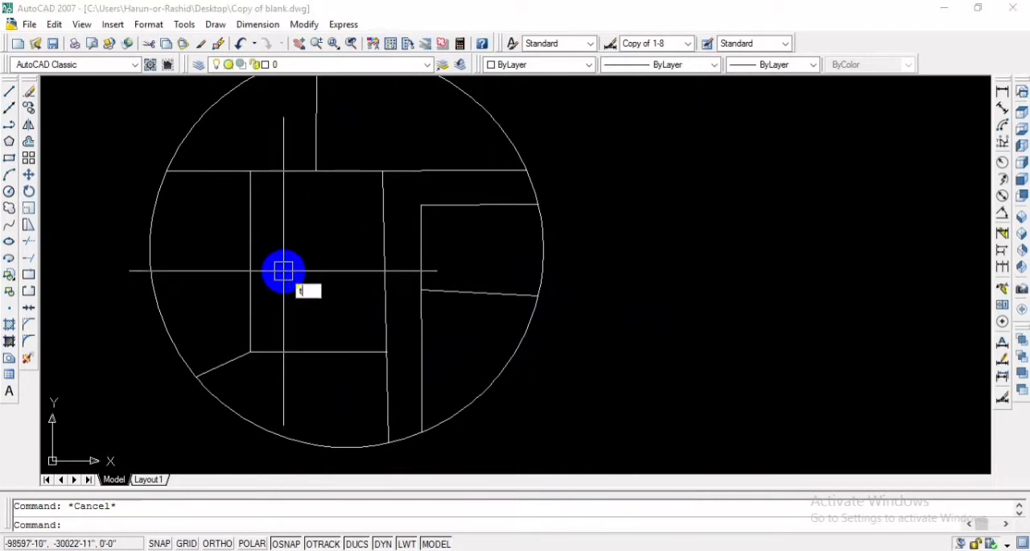
key(Return)
click(269, 223)
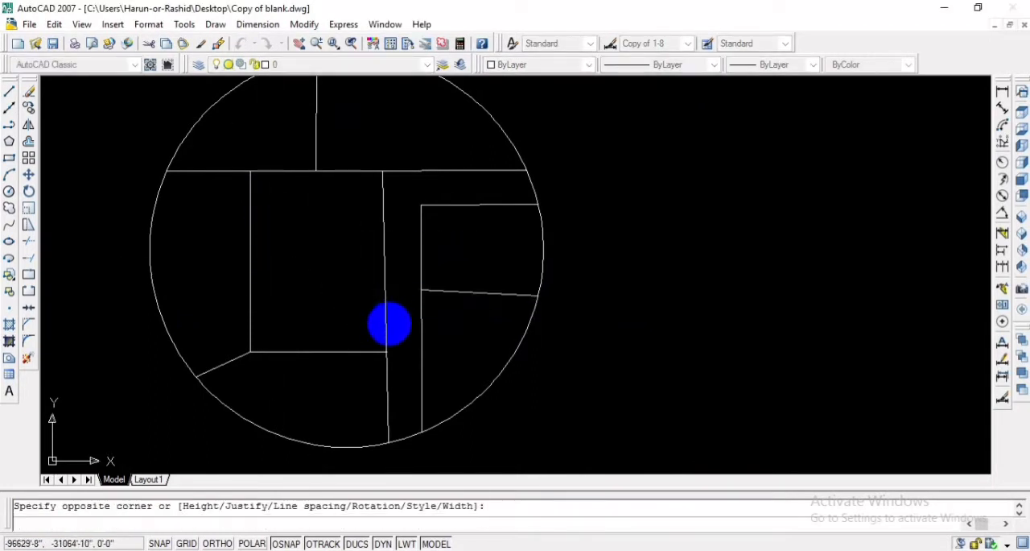
click(321, 269)
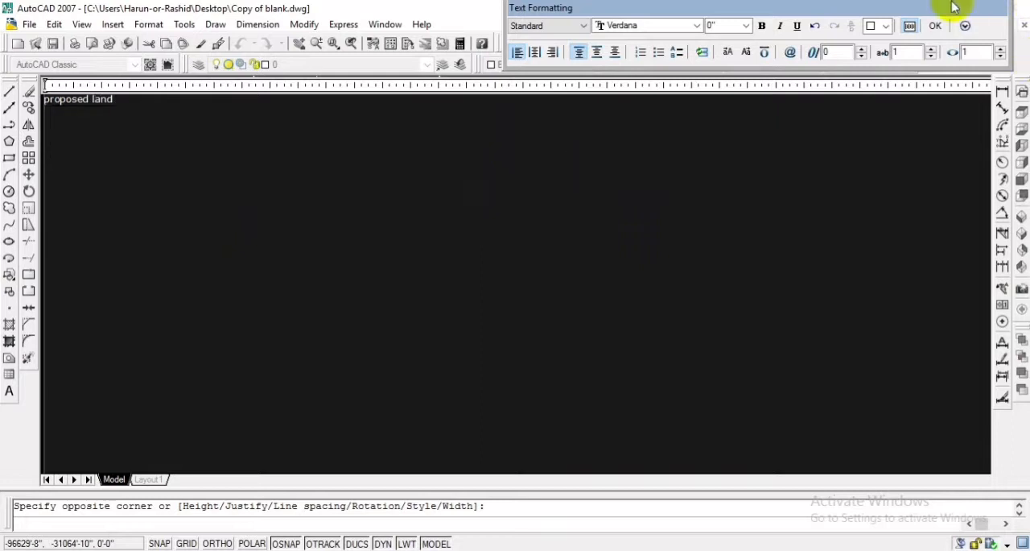
click(936, 26)
- Erase the circle together with all the lines and text inside it
scroll(317, 274, up, 2)
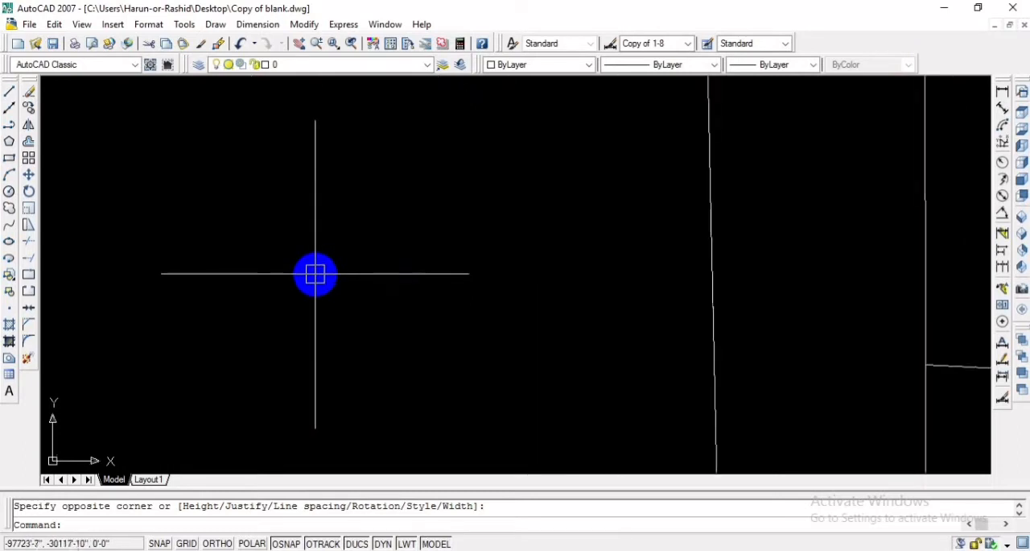
scroll(332, 269, down, 1)
click(328, 257)
click(317, 264)
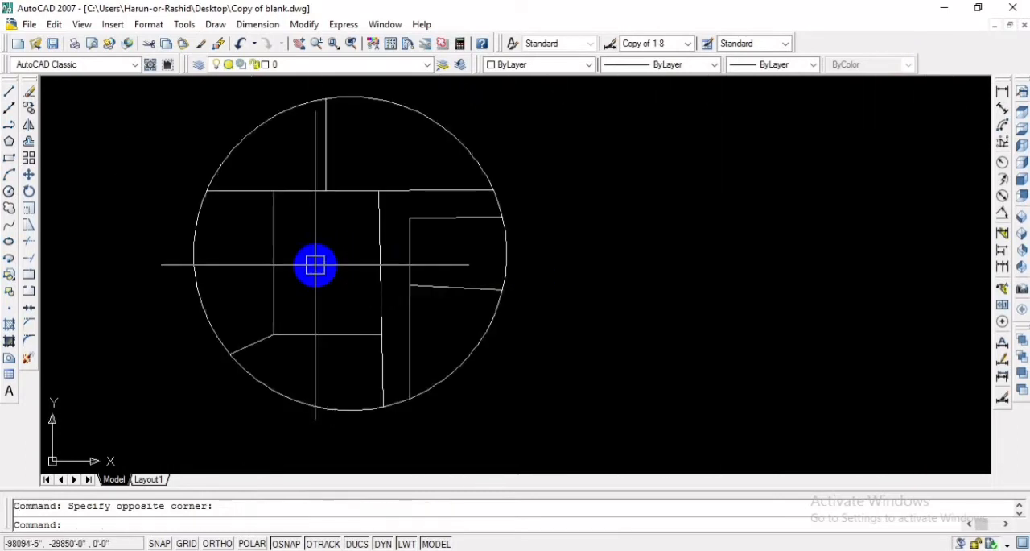
scroll(407, 259, down, 2)
scroll(422, 259, down, 2)
click(439, 283)
click(351, 203)
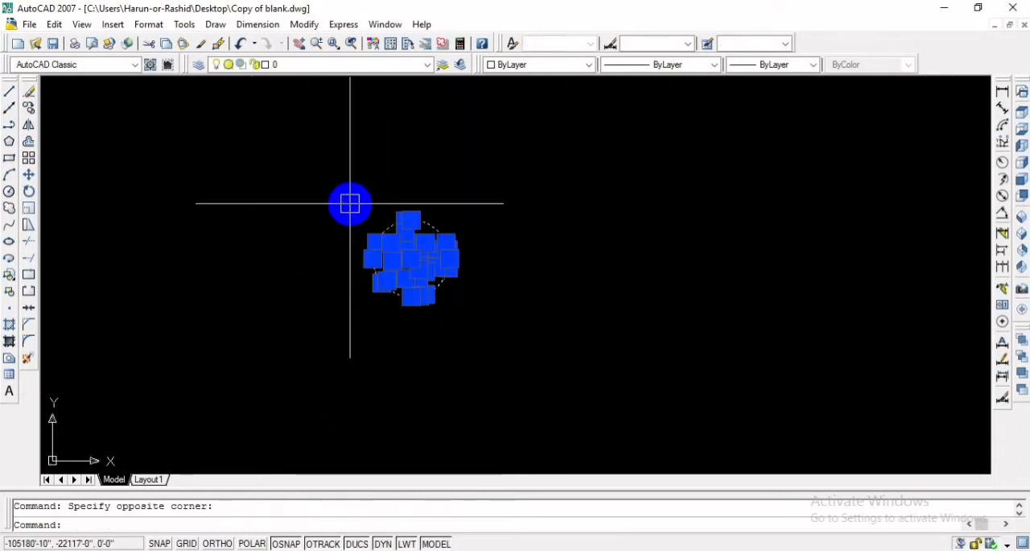
key(Delete)
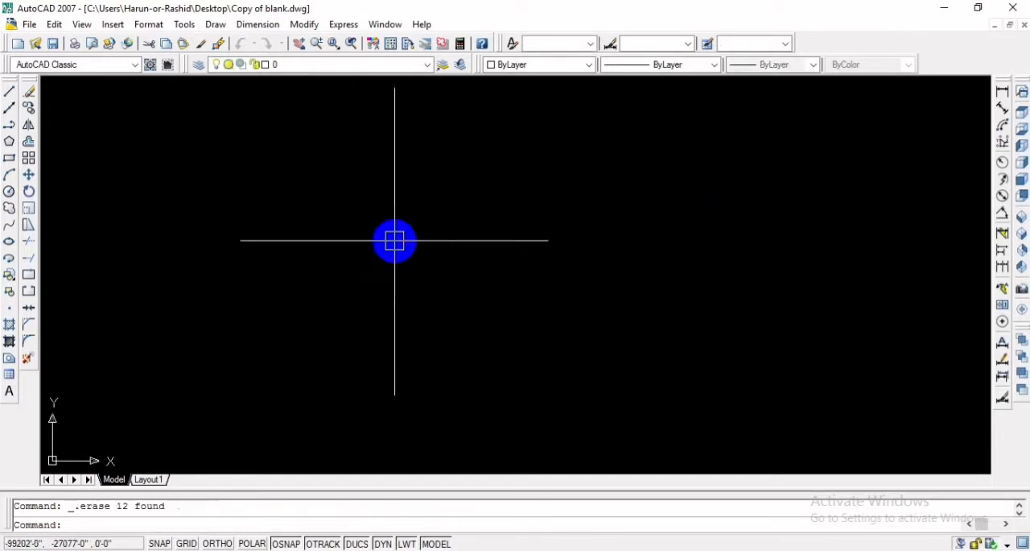
- Draw a new circle with a radius of 10' in the empty drawing area
scroll(411, 260, down, 3)
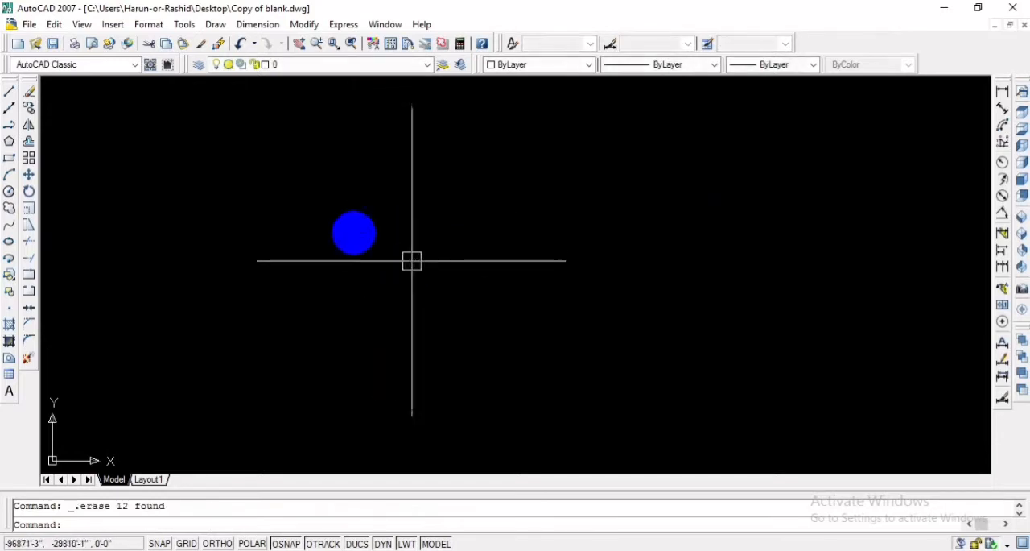
click(8, 190)
click(376, 234)
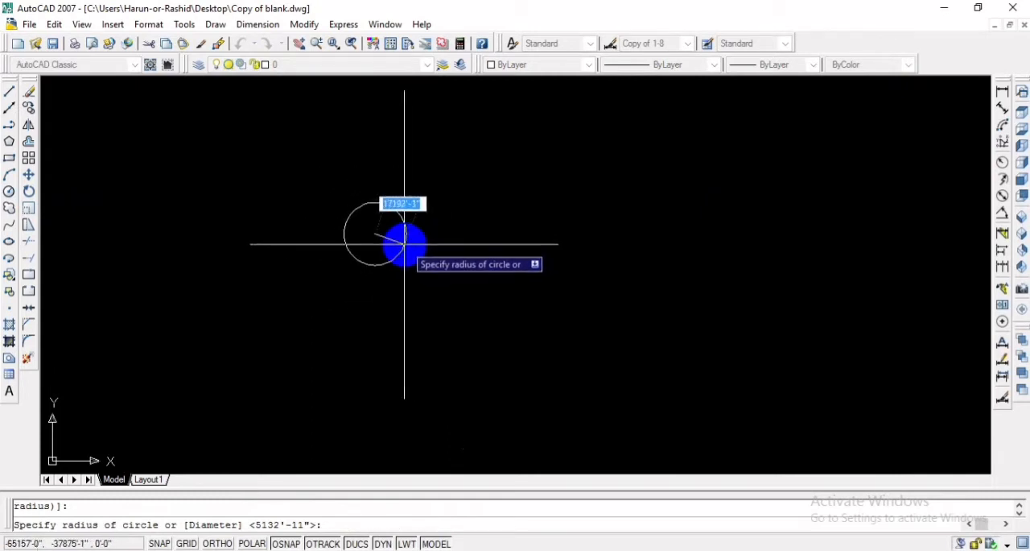
text(10)
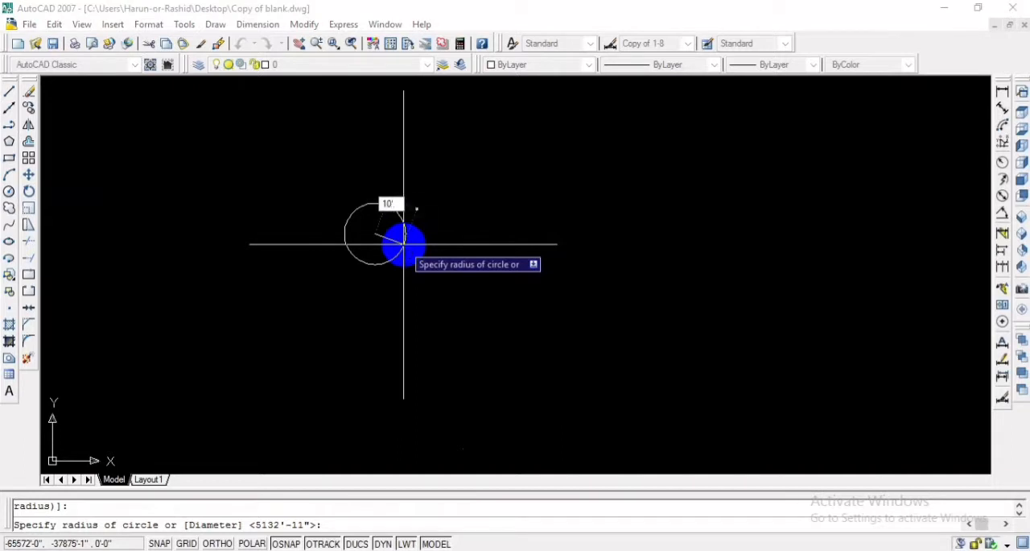
key(Return)
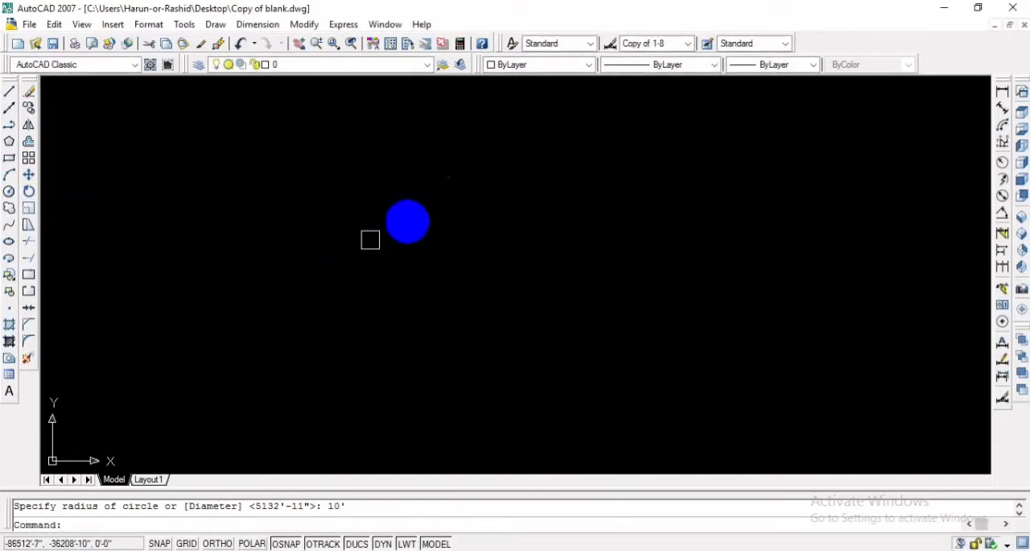
- Draw a straight line across the new circle from its upper-right vertex to its lowest vertex
scroll(416, 218, up, 10)
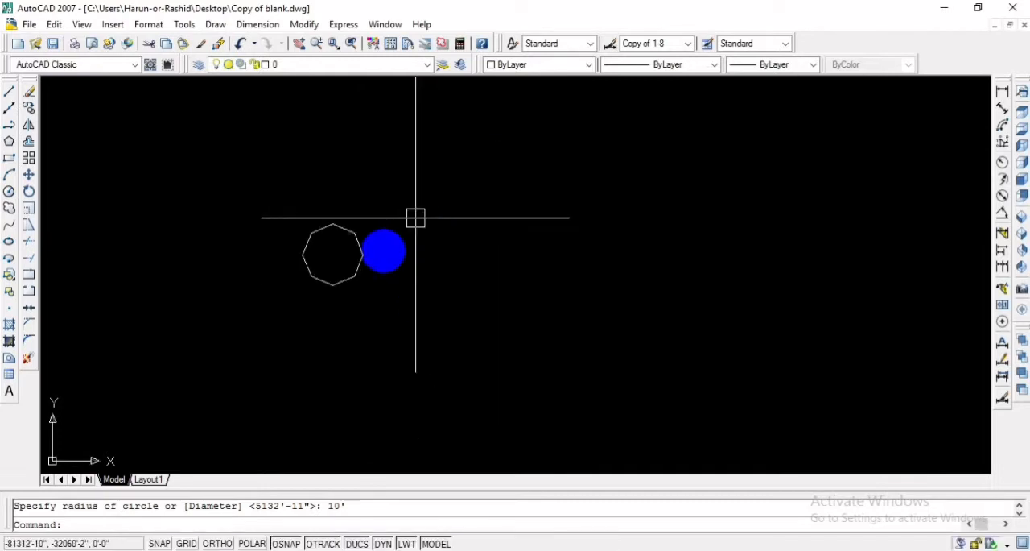
scroll(277, 267, up, 6)
scroll(322, 285, down, 4)
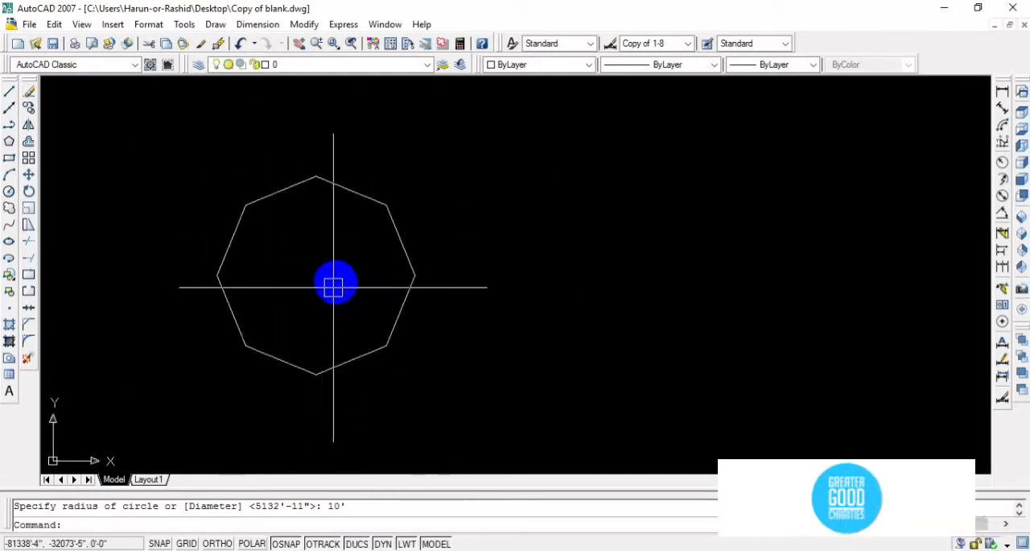
scroll(336, 279, up, 1)
text(l)
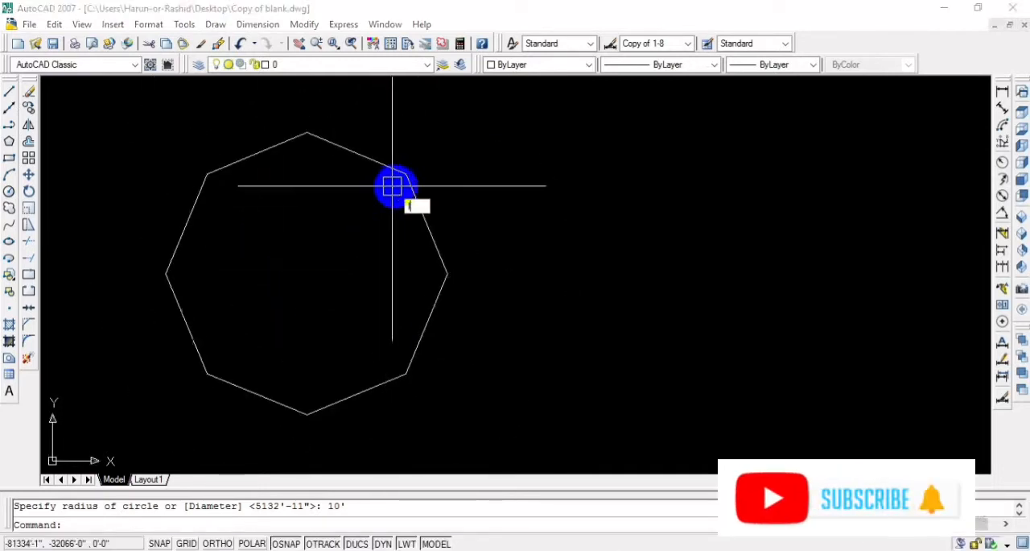
key(Return)
click(408, 176)
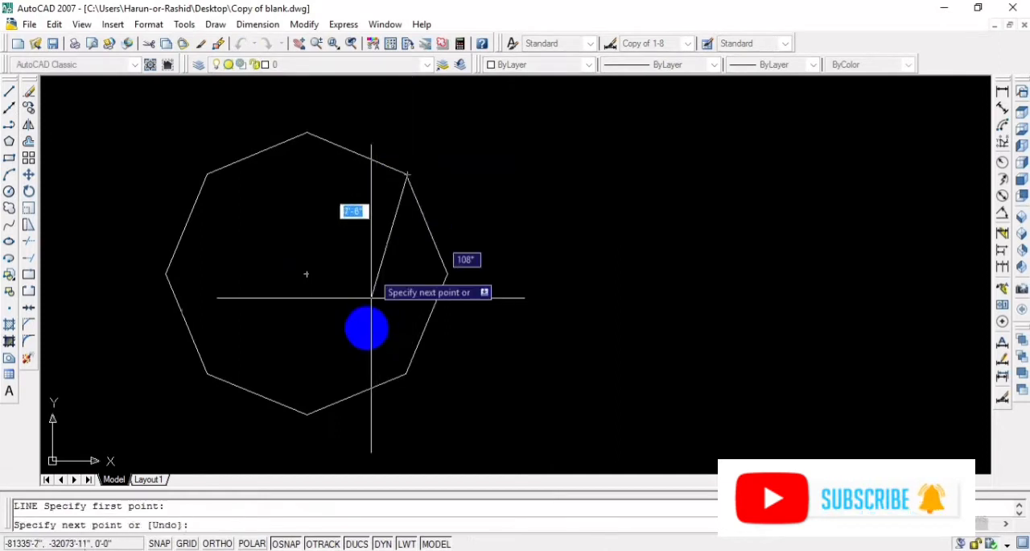
click(314, 416)
key(Return)
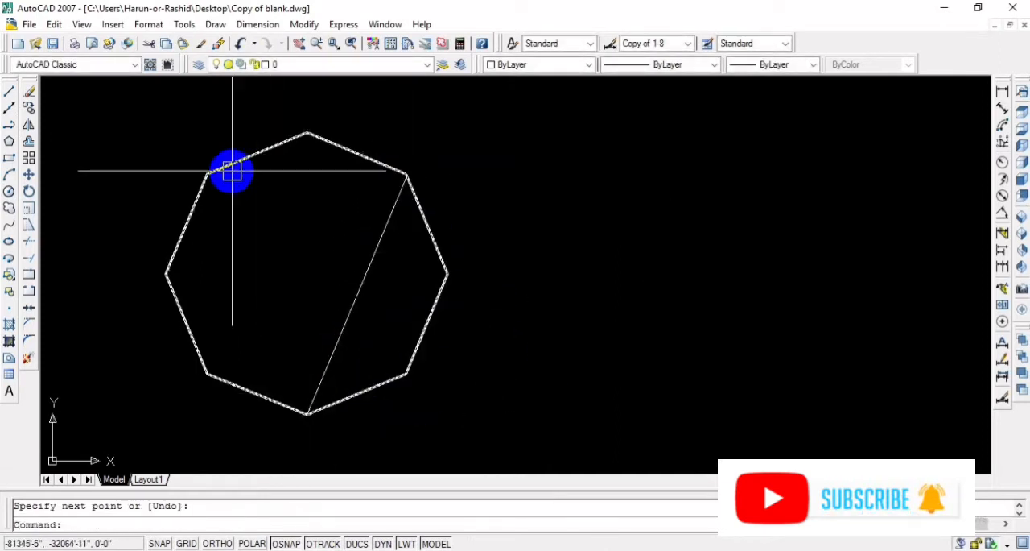
- Draw a line from the circle's upper-left vertex to the long diagonal, and another from its lower-left vertex to that new line
key(Return)
click(210, 175)
click(357, 295)
key(Return)
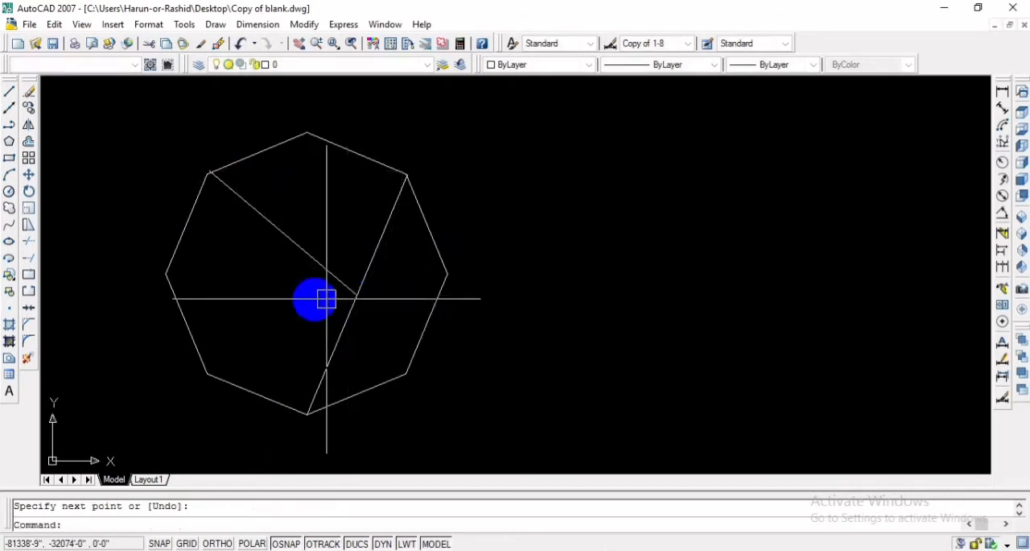
key(Return)
click(207, 373)
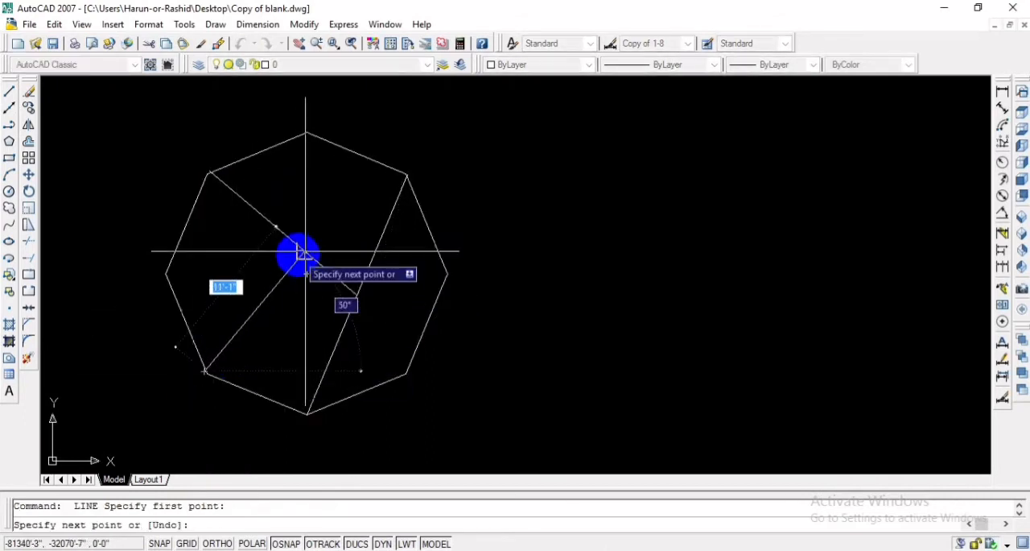
click(297, 254)
key(Return)
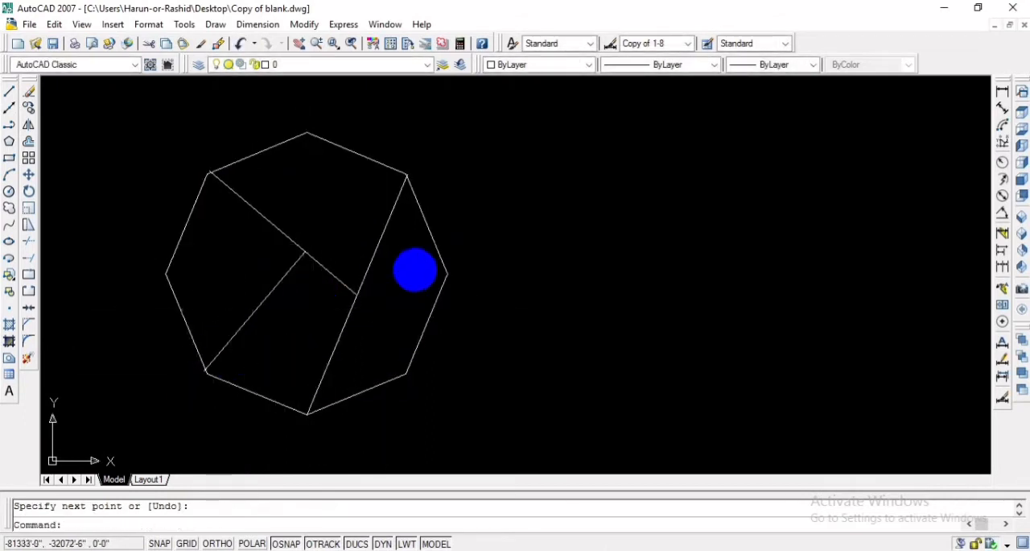
- Draw a line roughly parallel to the long diagonal on its right side, extending slightly past the circle at both ends
text(l)
key(Return)
click(434, 217)
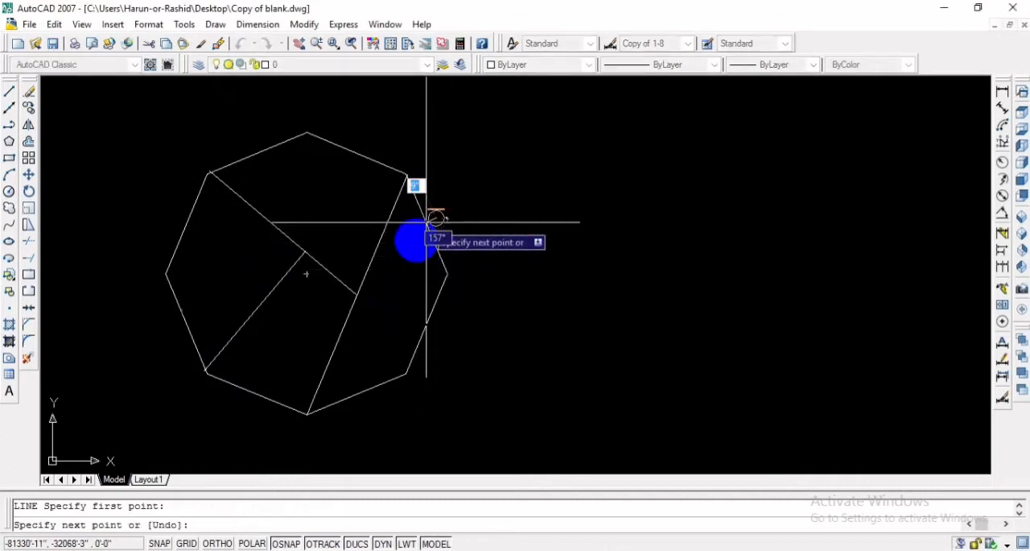
click(355, 405)
key(Return)
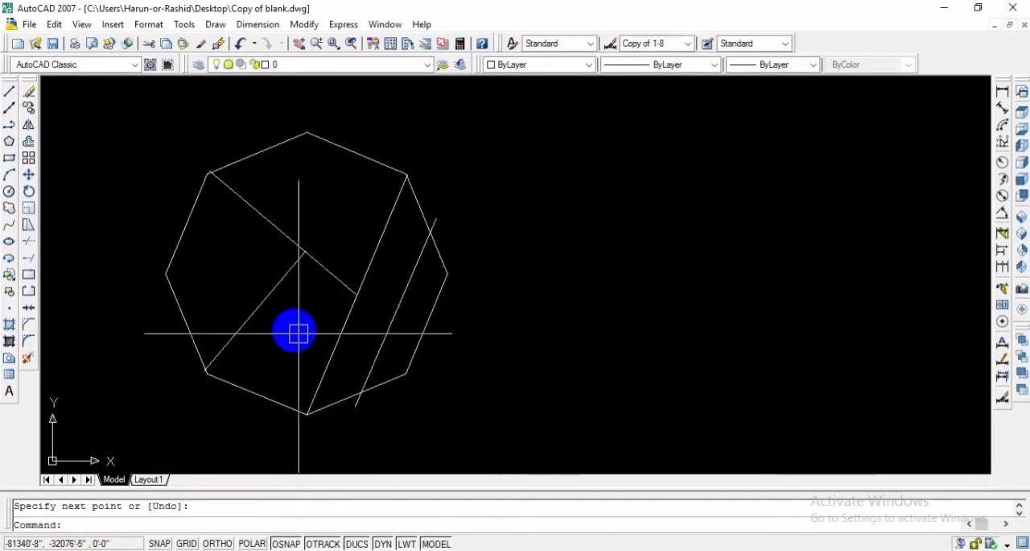
- Draw a closed rectangle of lines about 10'-6" wide and 6' high to the right of the circle, with Ortho on
scroll(293, 354, up, 3)
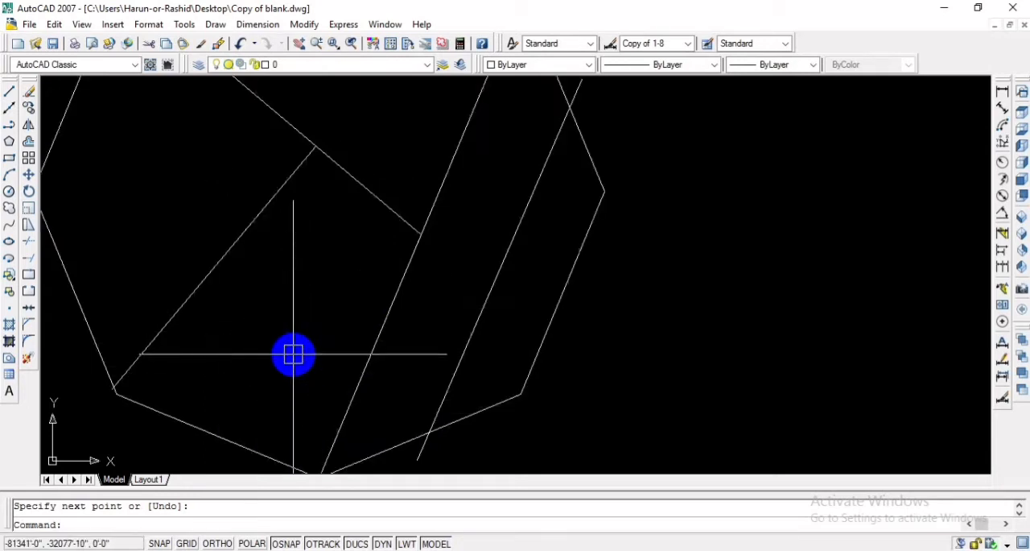
scroll(293, 355, down, 2)
scroll(293, 354, up, 1)
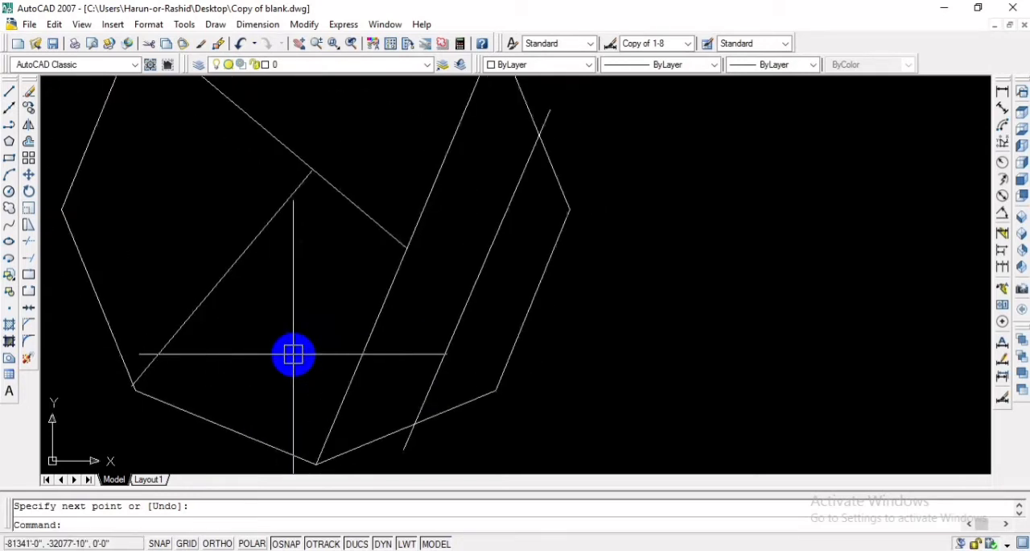
text(l)
key(Return)
click(638, 211)
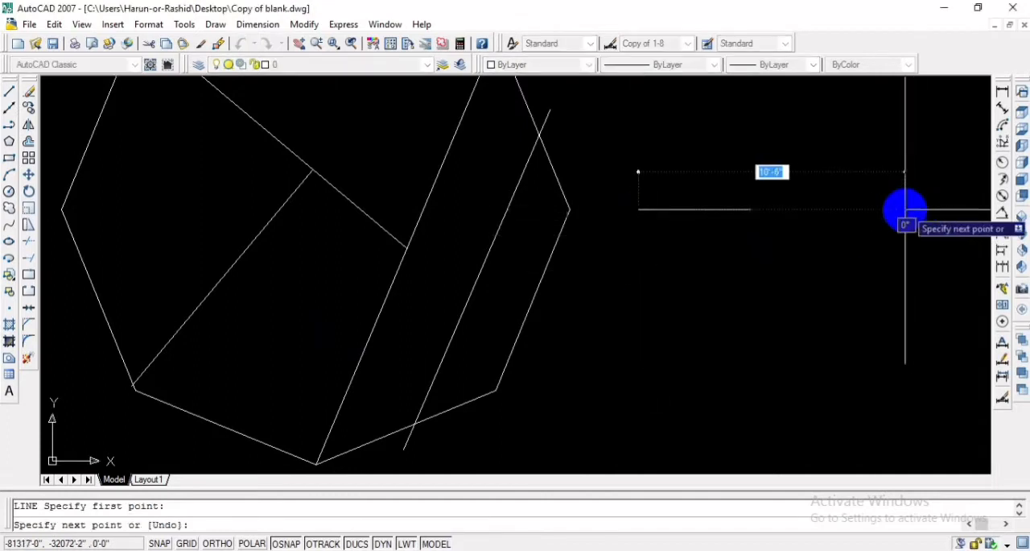
click(905, 211)
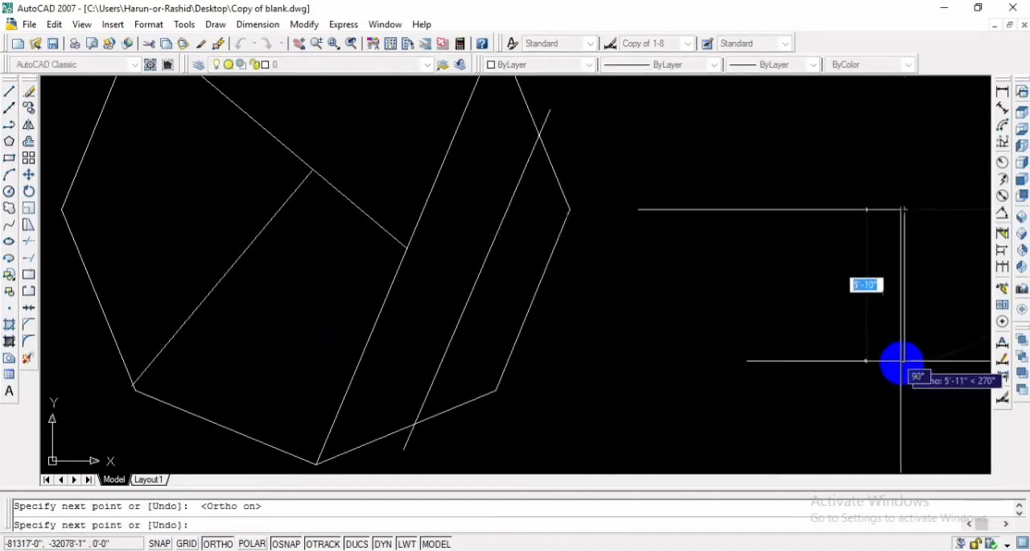
click(905, 362)
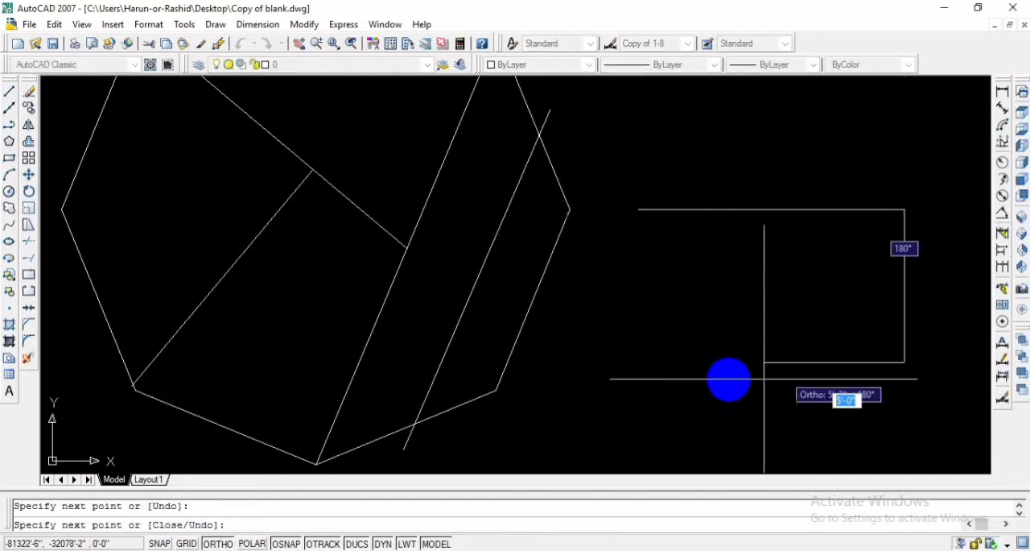
click(638, 210)
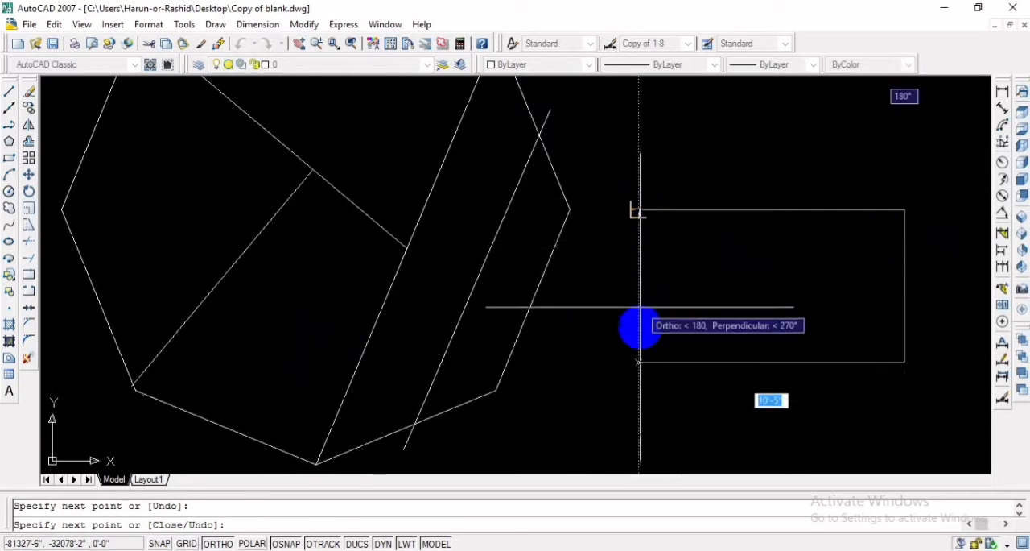
click(638, 361)
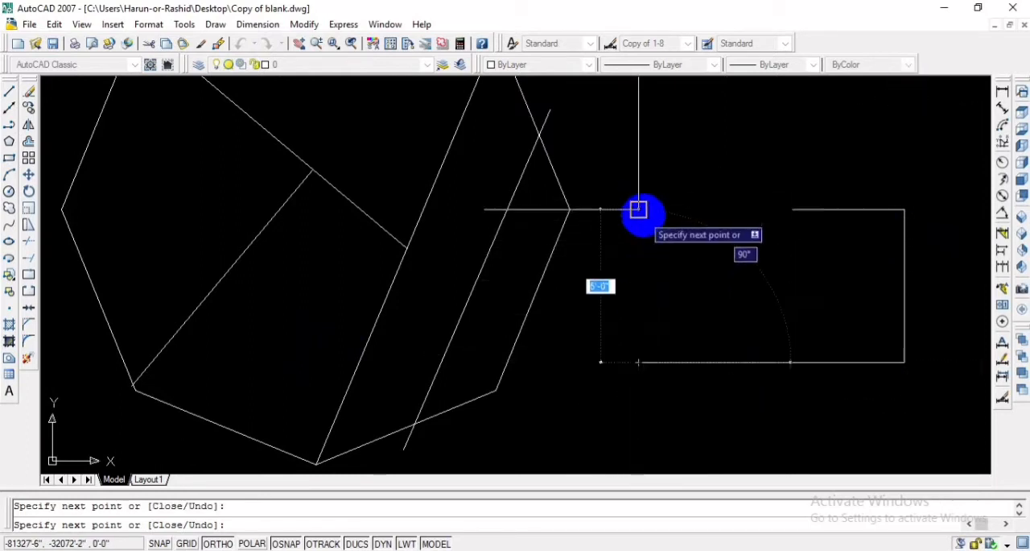
click(639, 209)
key(Escape)
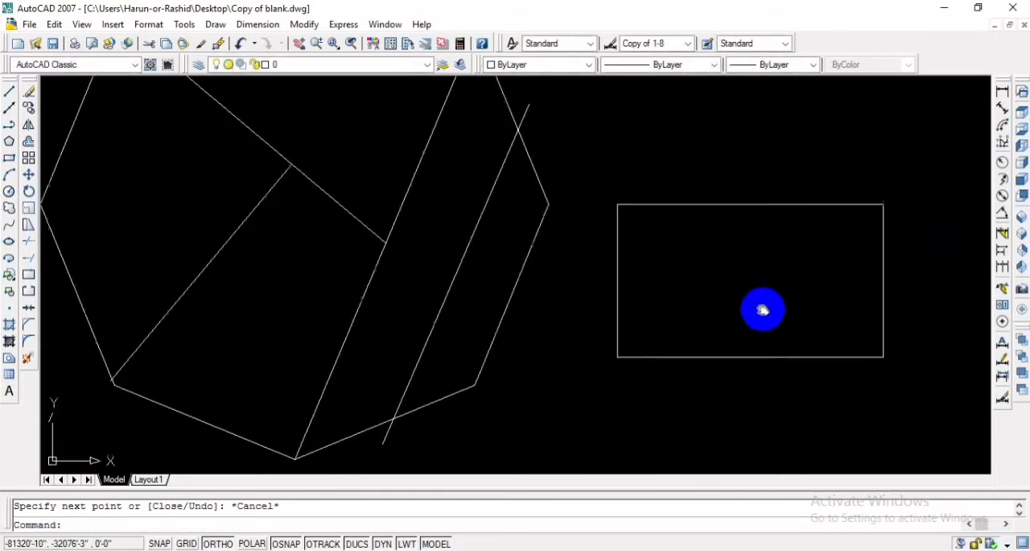
middle_drag(763, 308, 662, 338)
scroll(662, 338, up, 2)
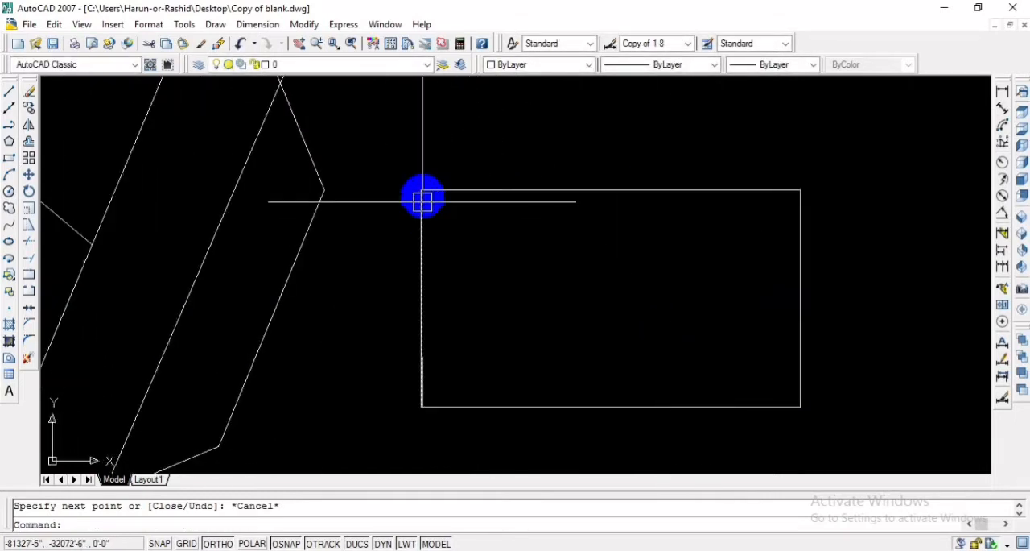